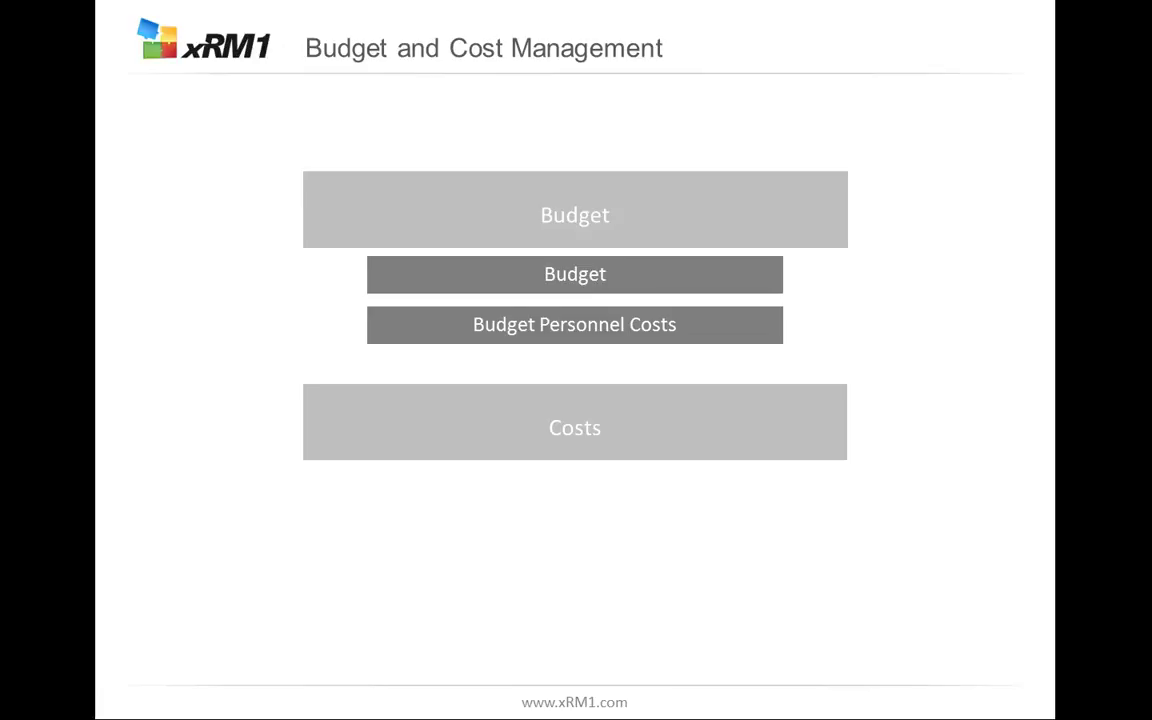
Exit the slide show back to slide 75, Budget and Cost Management, in Normal view.
key("Escape")
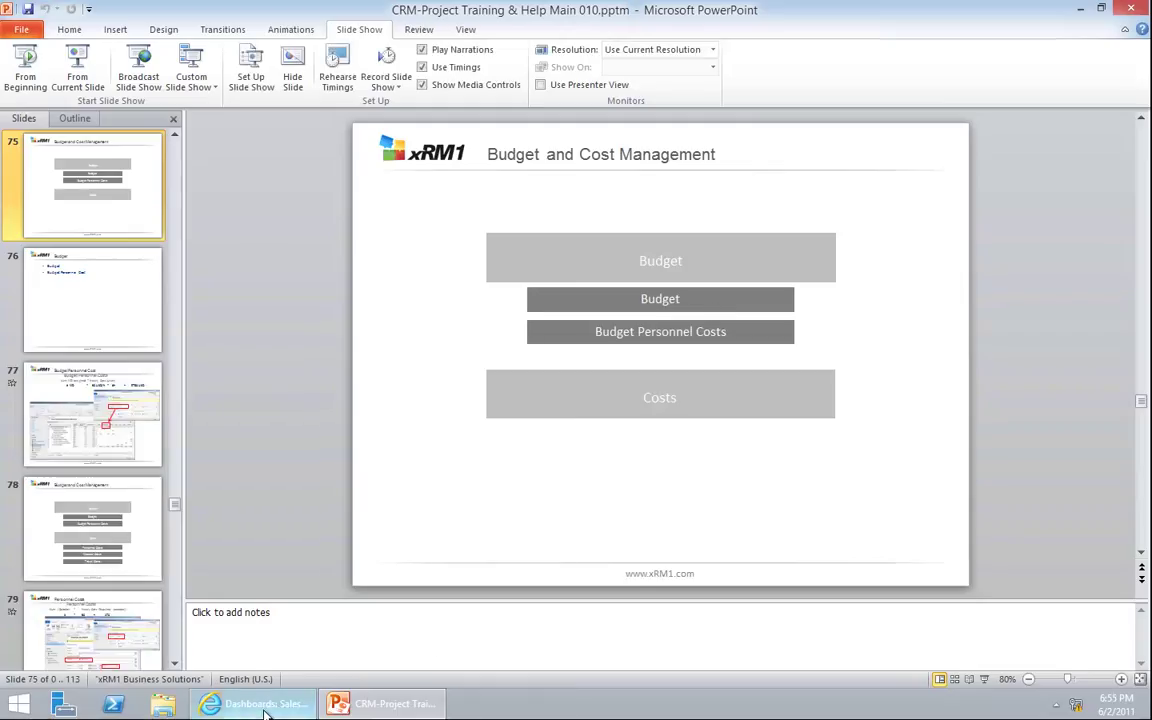
Open the BLI DB CRM Implementation project from Projects and expand its Budget and Costs section.
left_click(258, 704)
left_click(185, 62)
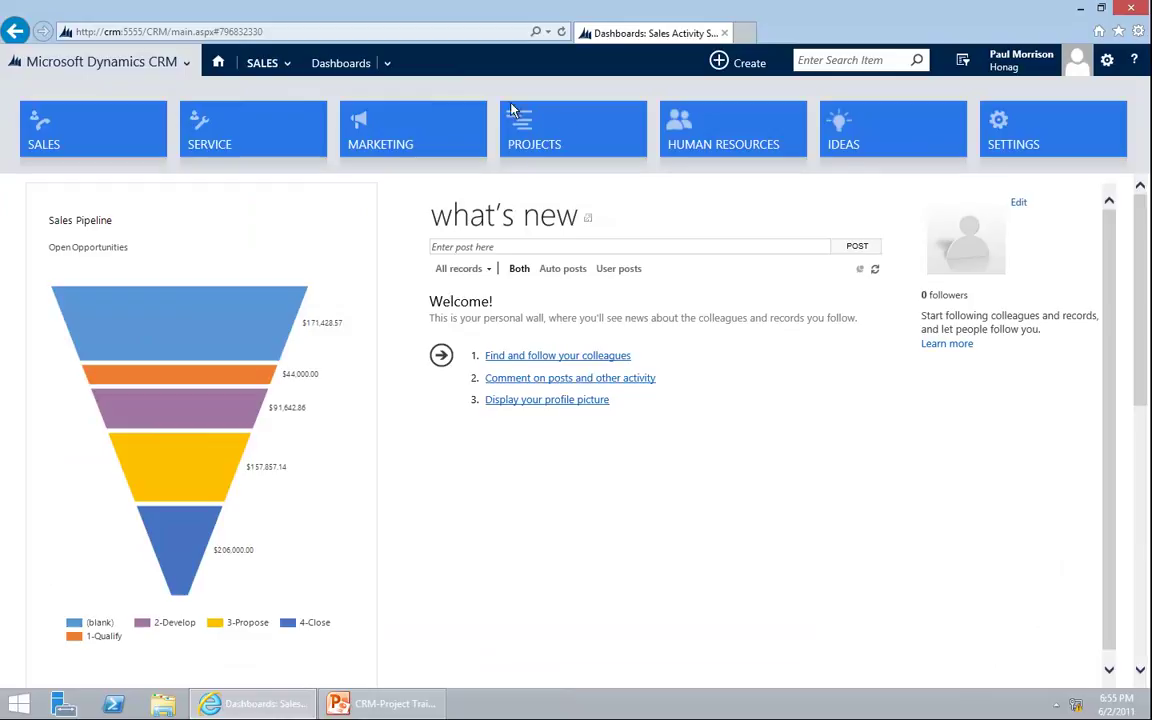
left_click(562, 124)
left_click(272, 62)
left_click(125, 266)
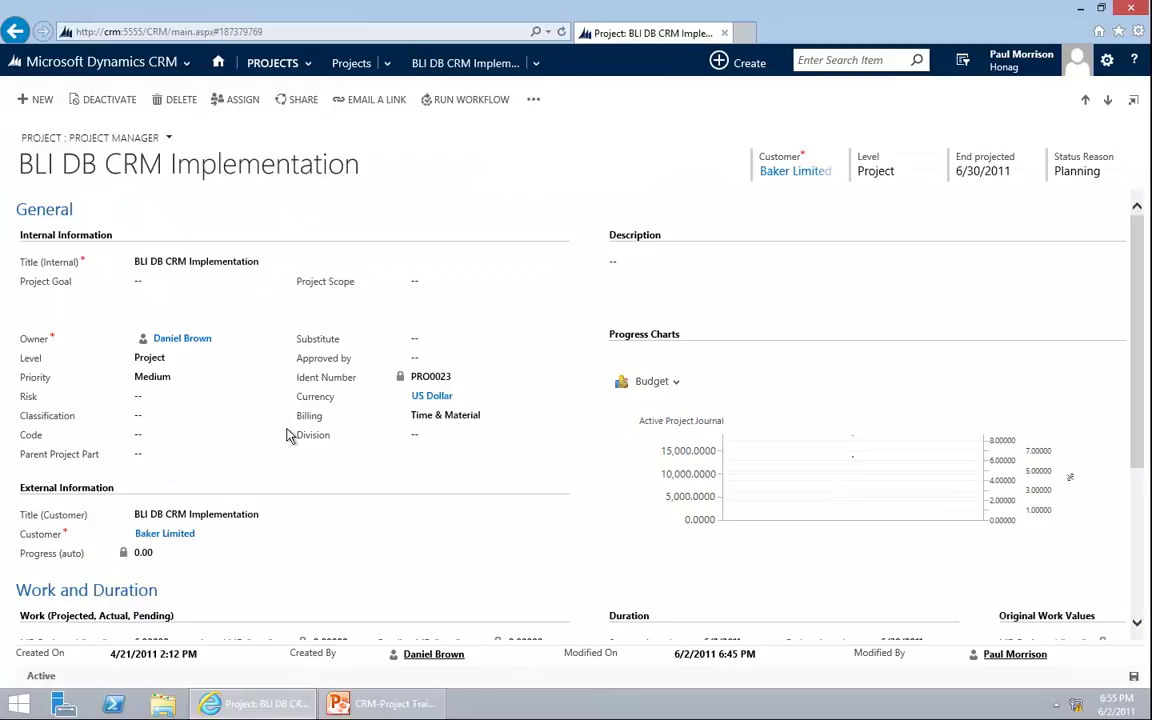
scroll(258, 576, "down", 1)
scroll(258, 578, "down", 1)
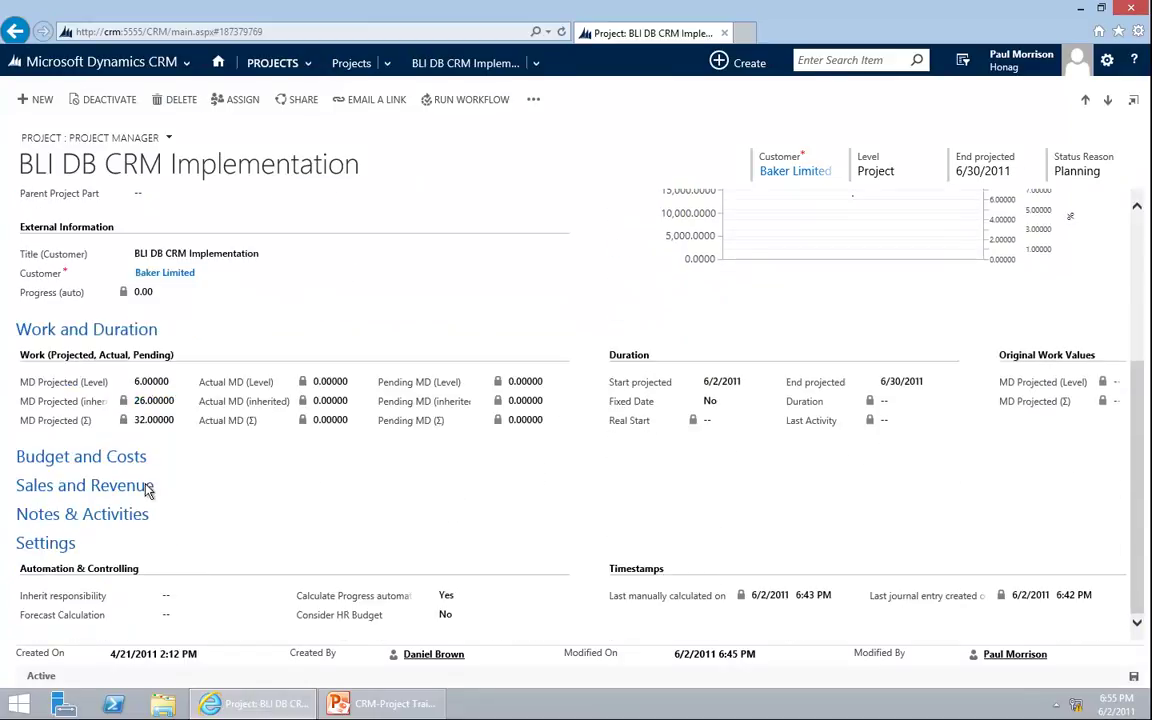
left_click(90, 463)
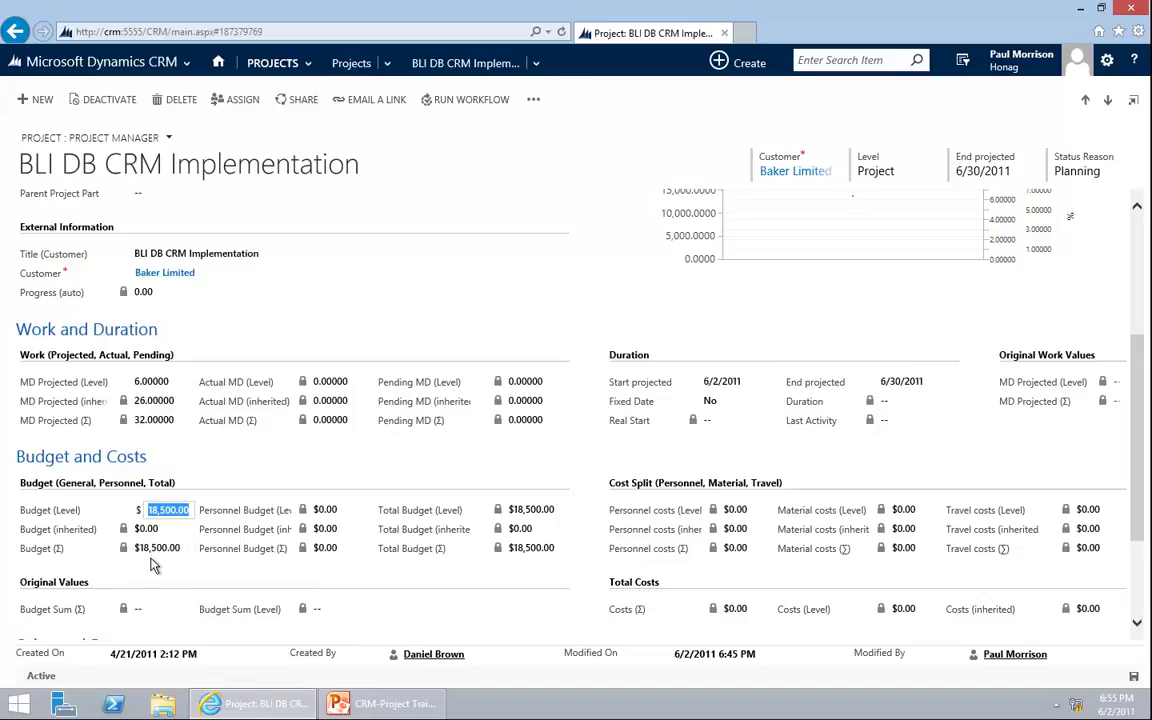
Return to the PowerPoint deck on slide 75, Budget and Cost Management.
left_click(380, 703)
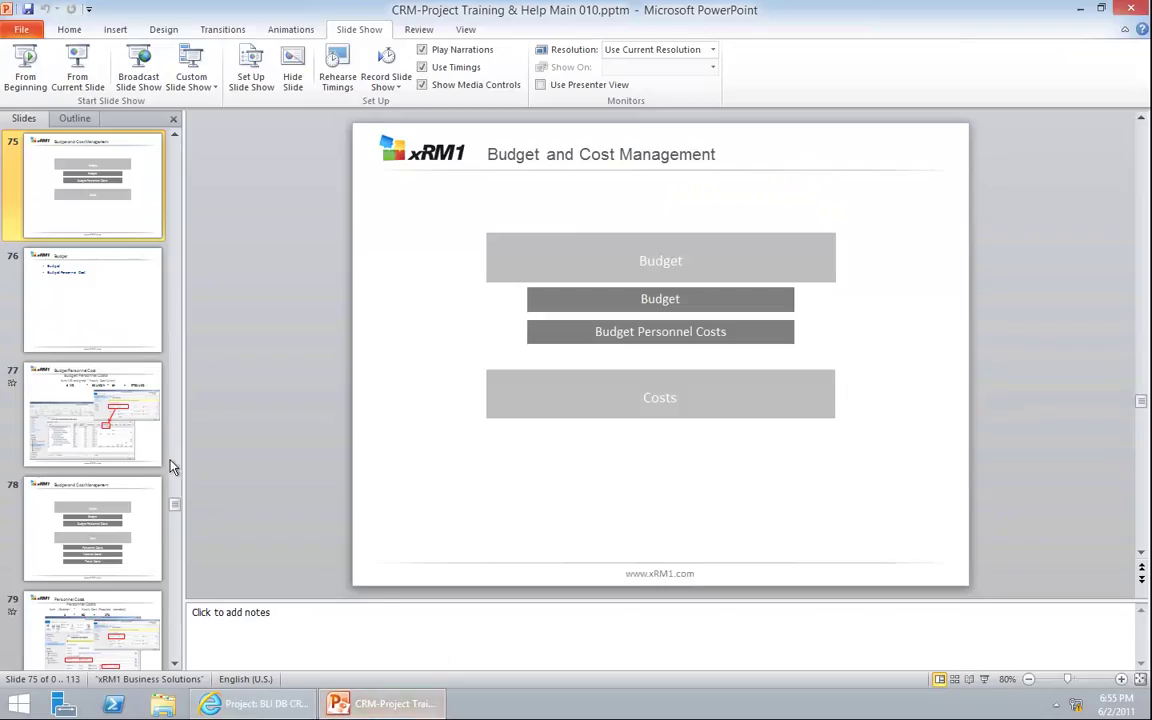
Show slide 74, Project planning, then return to the CRM project's $18,500.00 budget.
scroll(100, 220, "up", 2)
left_click(98, 270)
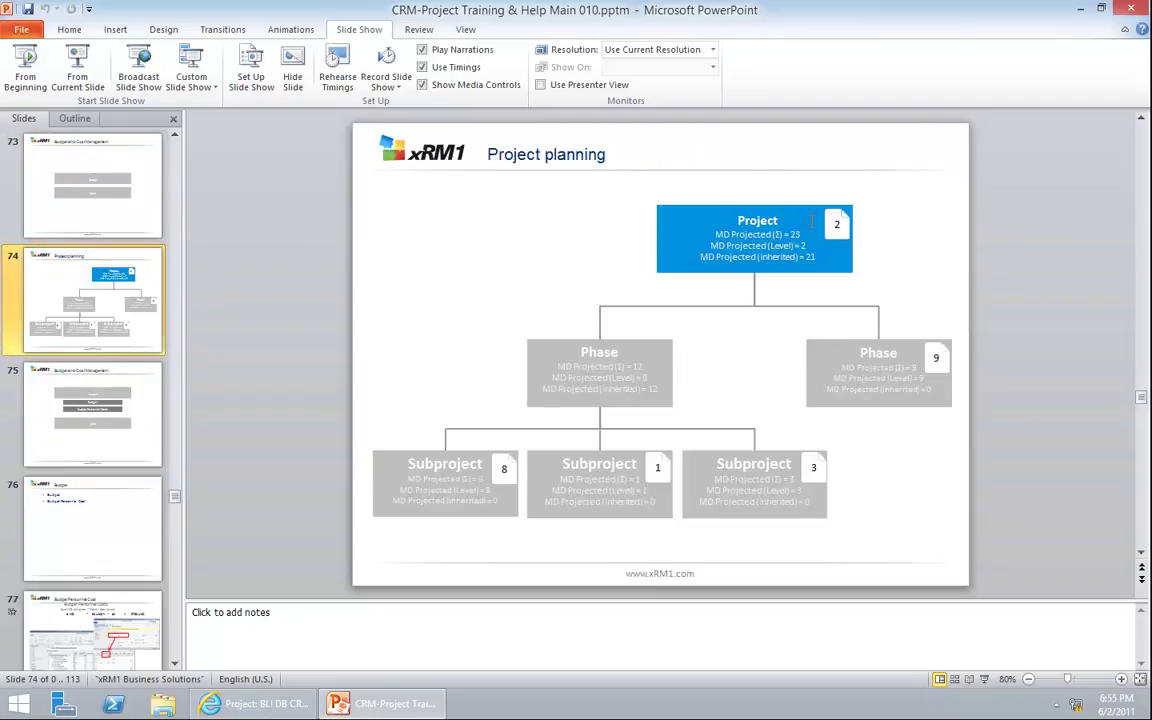
left_click(285, 703)
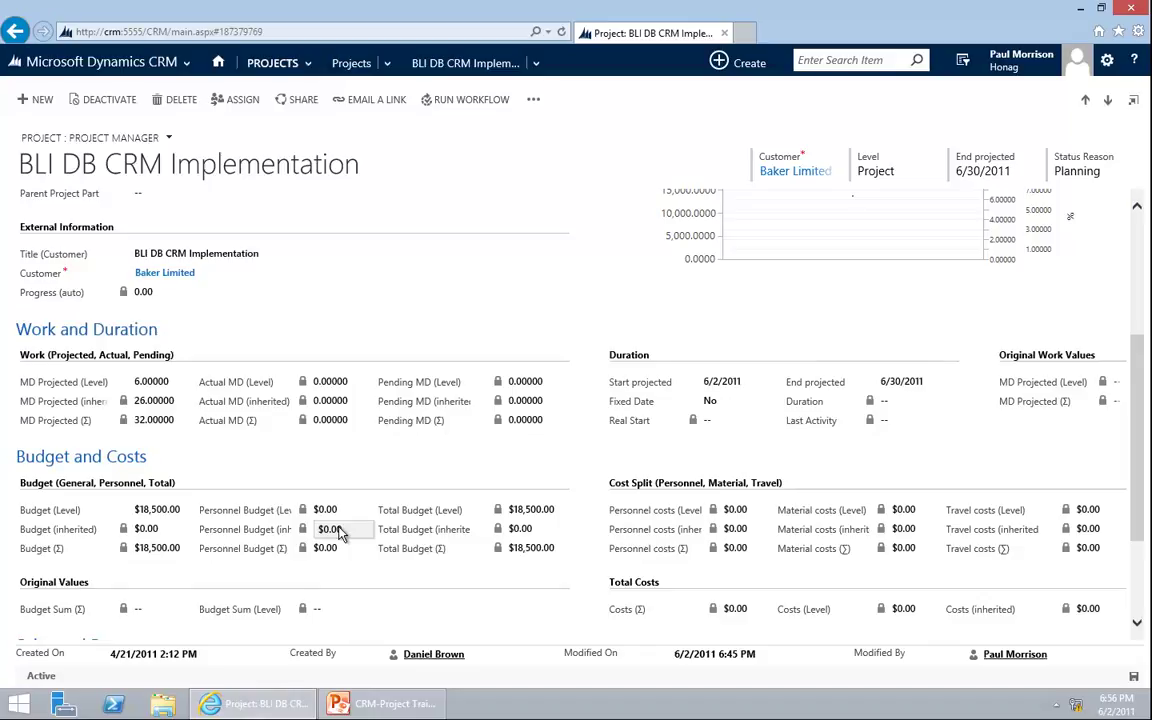
Switch the project's Consider HR Budget setting from No to Yes.
scroll(540, 300, "down", 3)
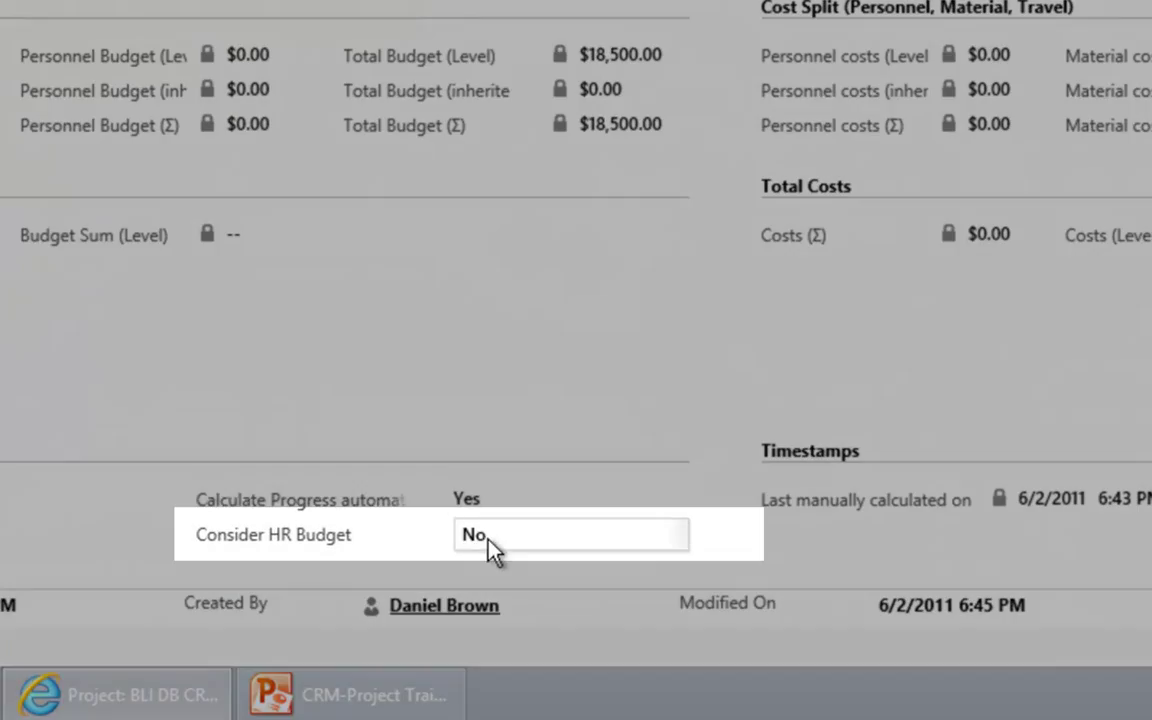
left_click(487, 540)
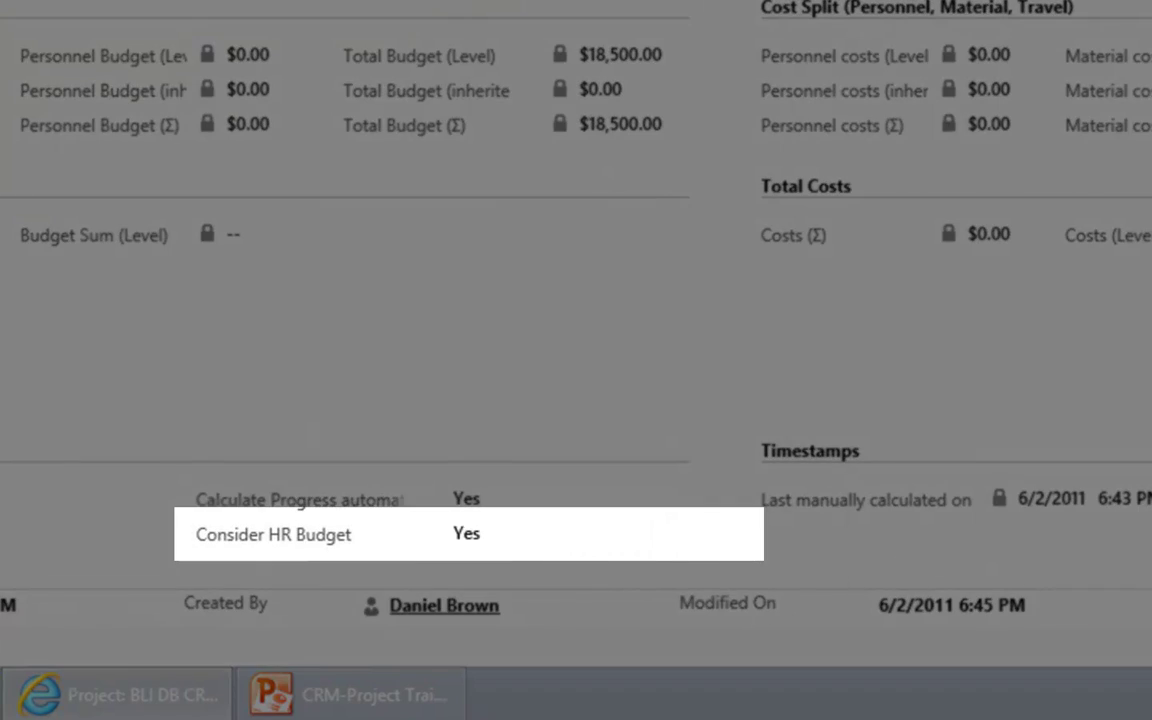
scroll(284, 254, "up", 9)
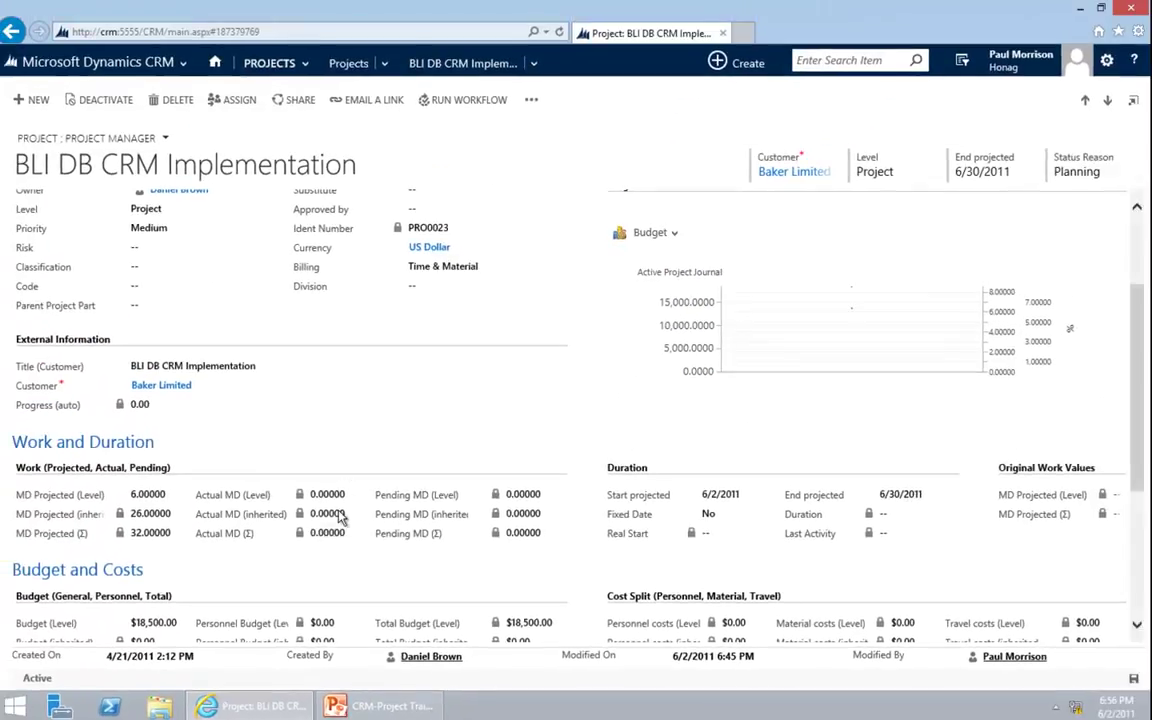
Present slide 77, Budget Personnel Cost (8 MD × 90 USD/h × 8h = 5760 USD), then exit.
left_click(362, 708)
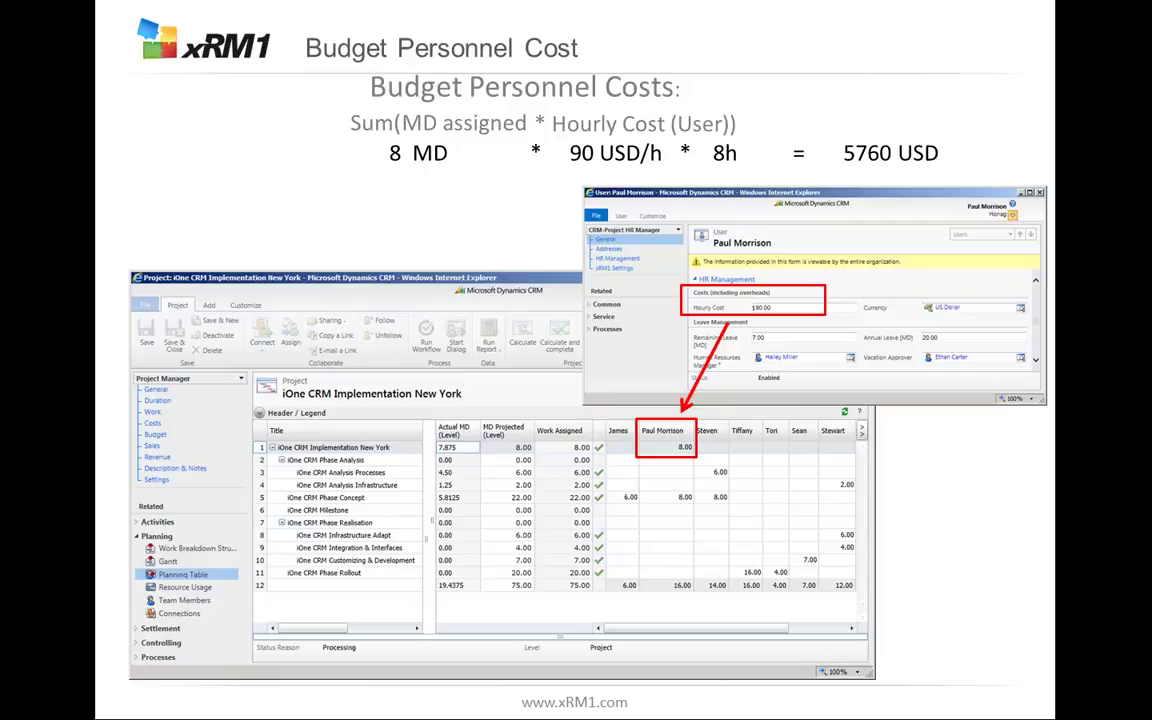
key("Escape")
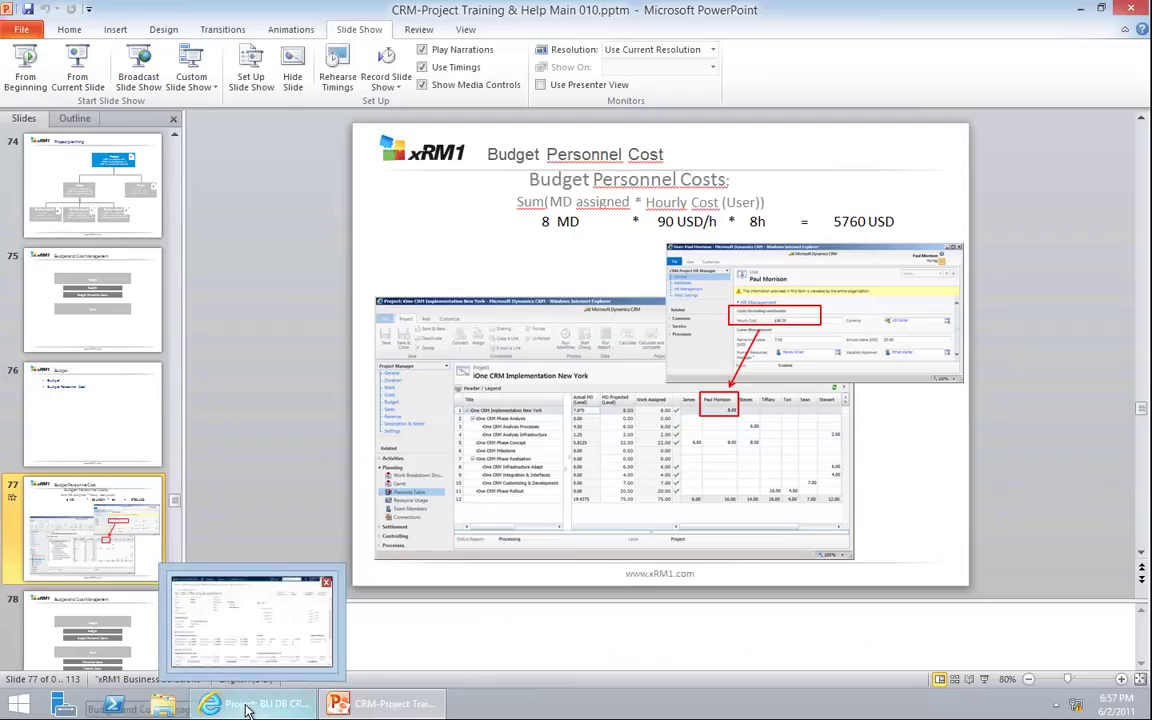
Open the BLI DB CRM Implementation project's Planning Table in CRM.
left_click(257, 704)
left_click(536, 63)
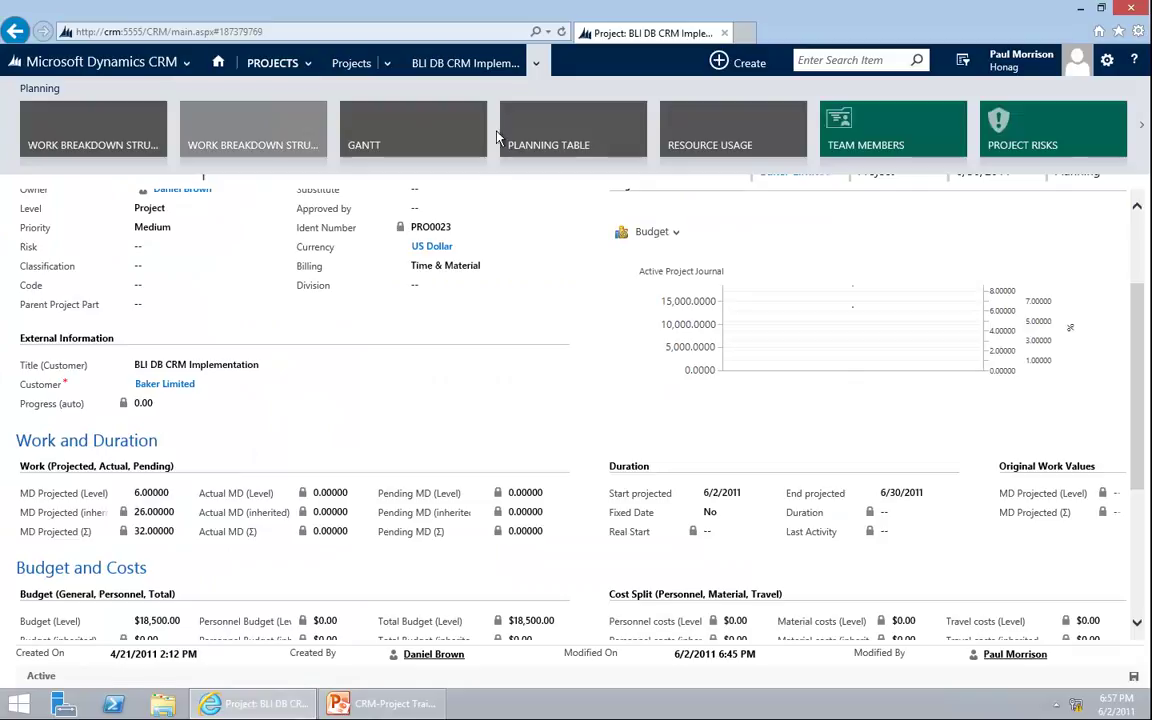
left_click(587, 137)
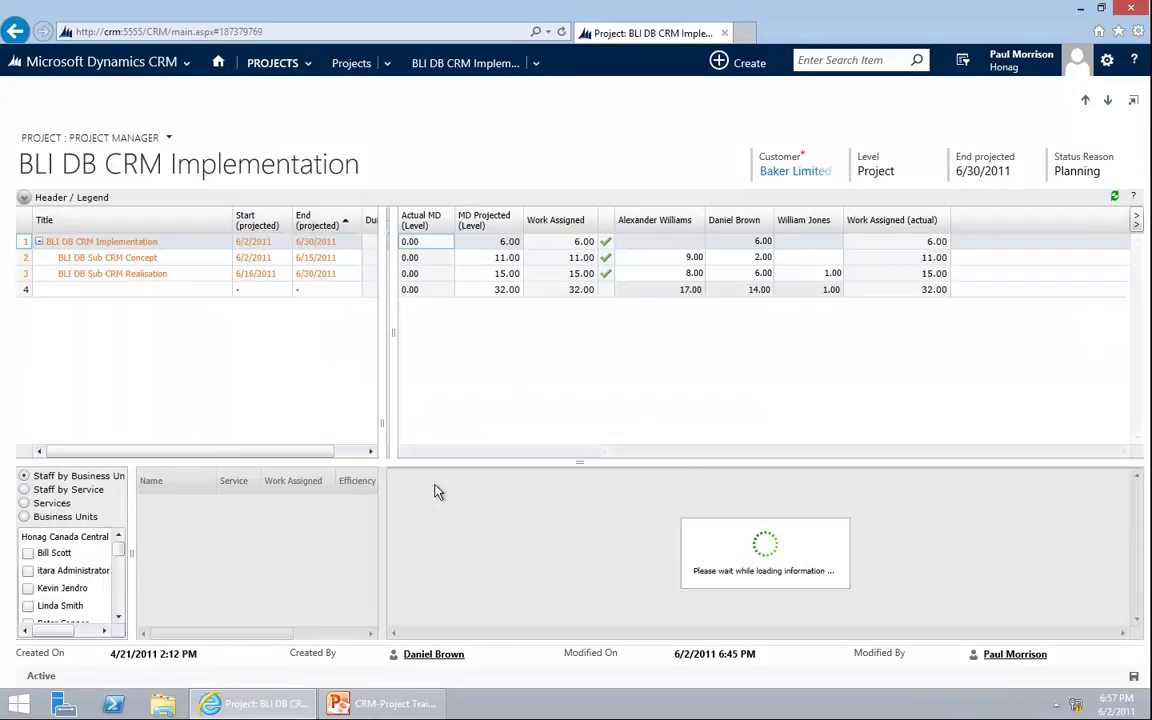
left_click_drag(703, 633, 951, 635)
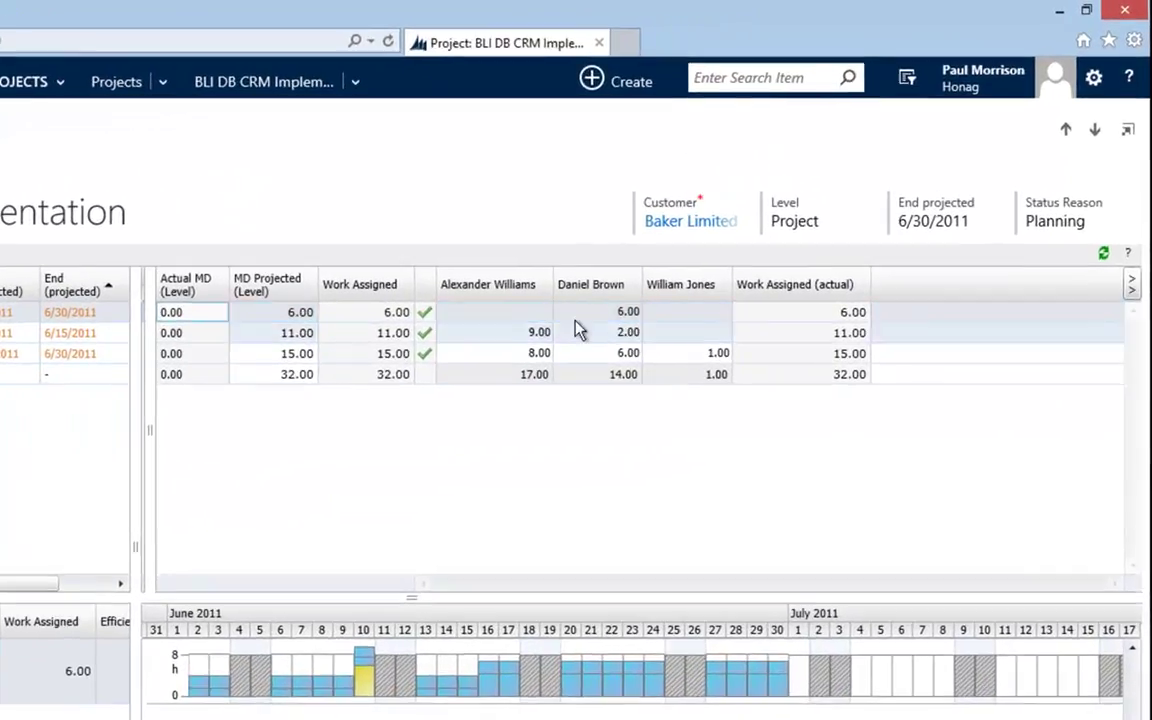
Set Sub CRM Concept days to 7 for the first staff member and 2 for the third, then refresh.
left_click(497, 335)
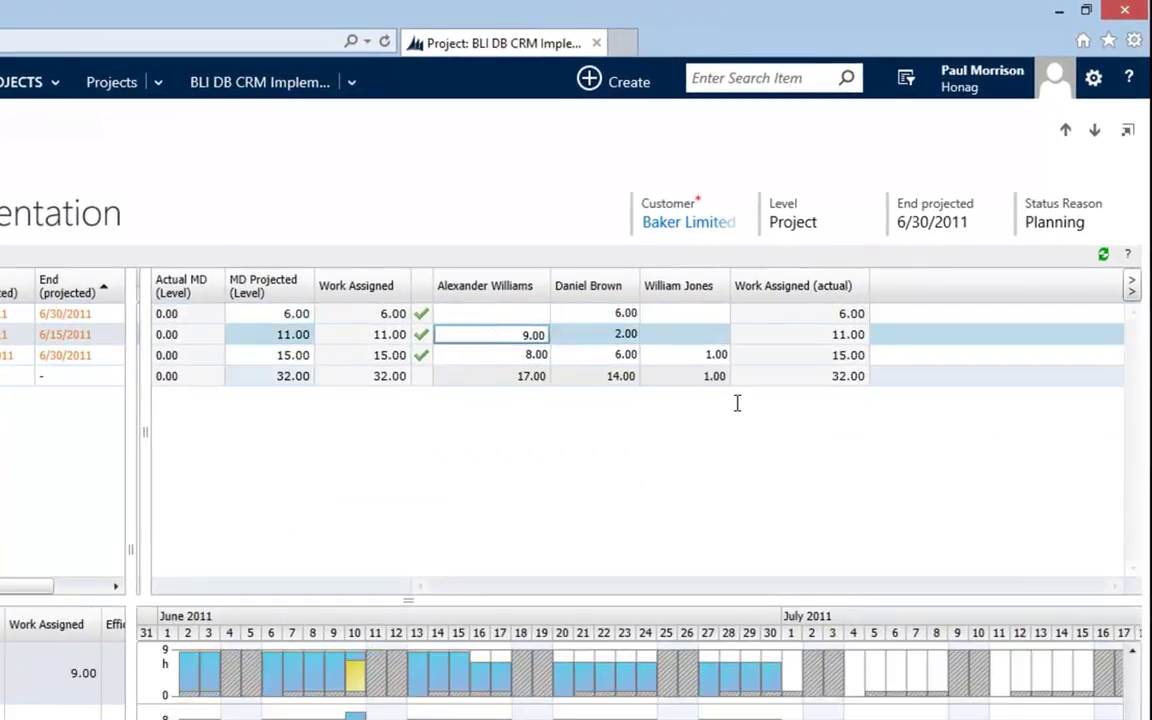
type("7.00")
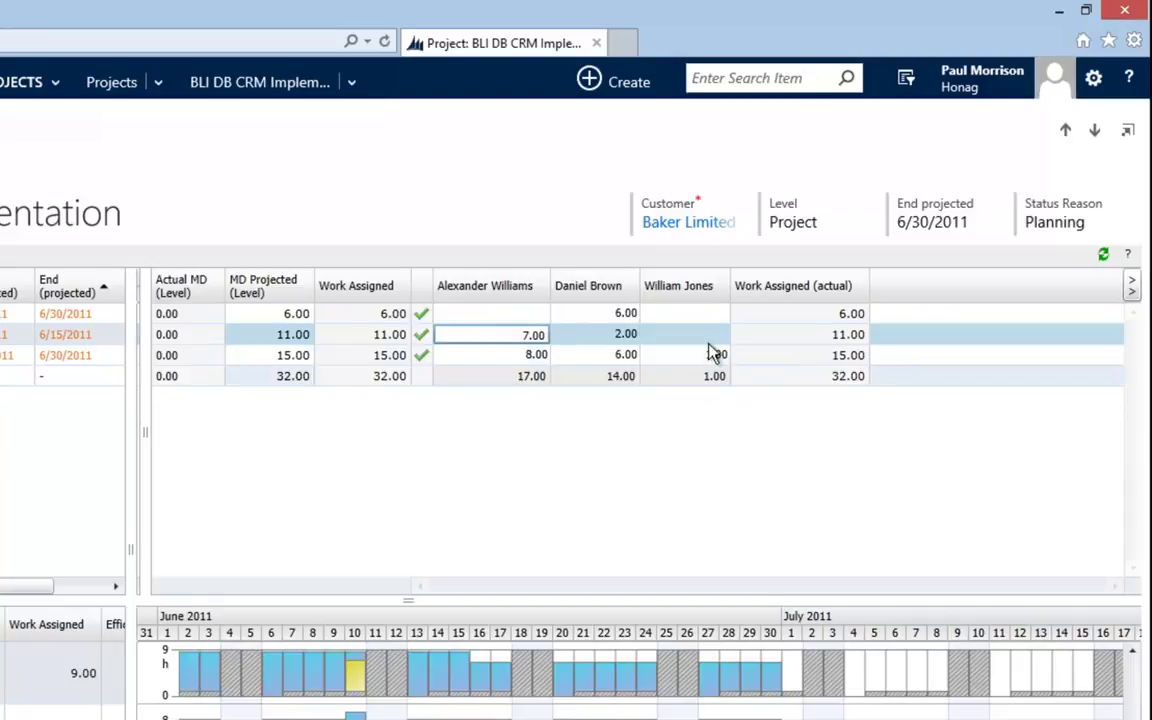
left_click(702, 336)
type("2")
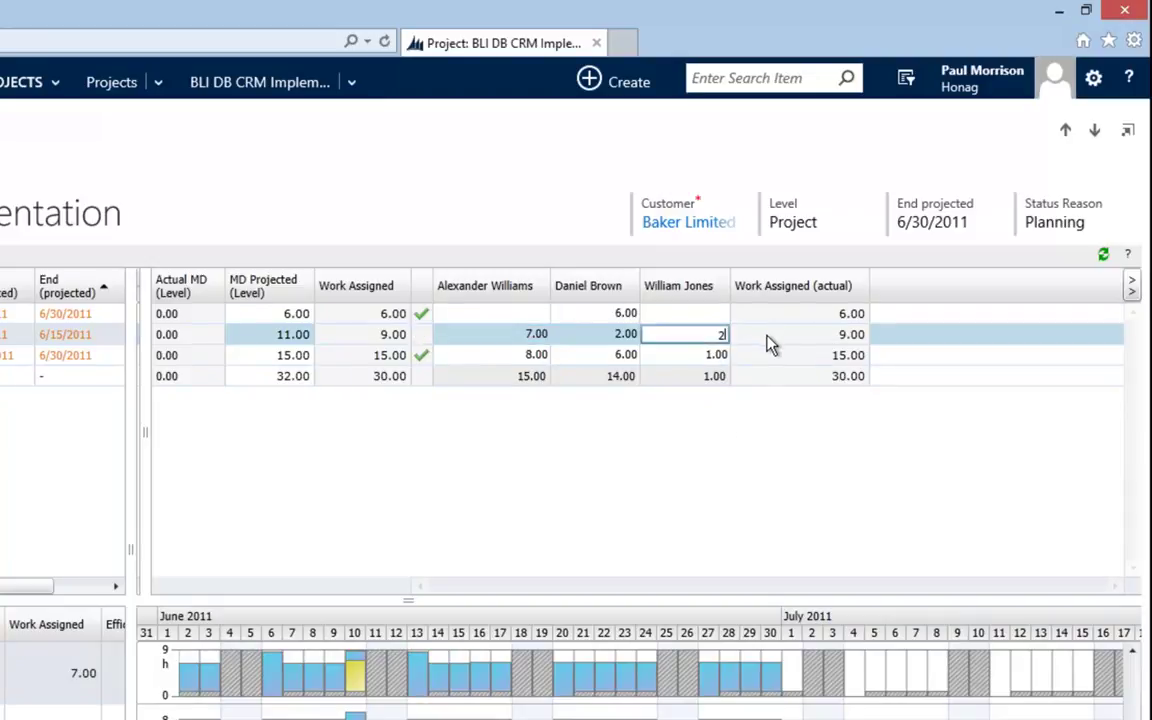
key("Return")
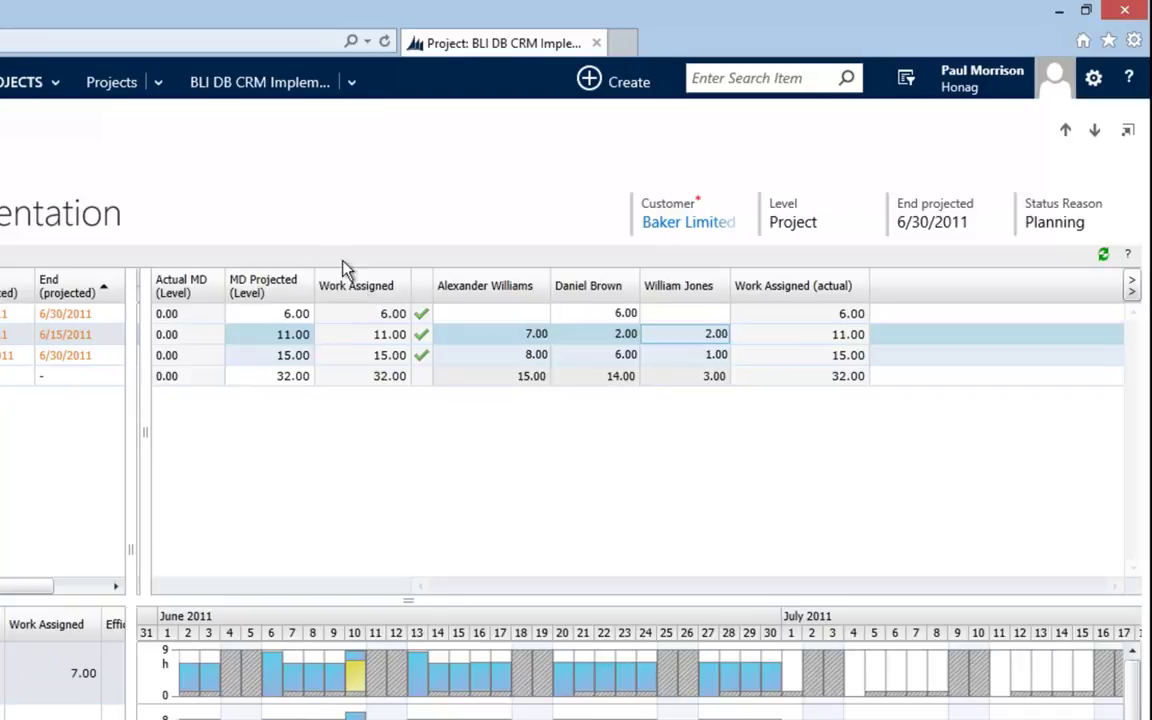
left_click(1103, 254)
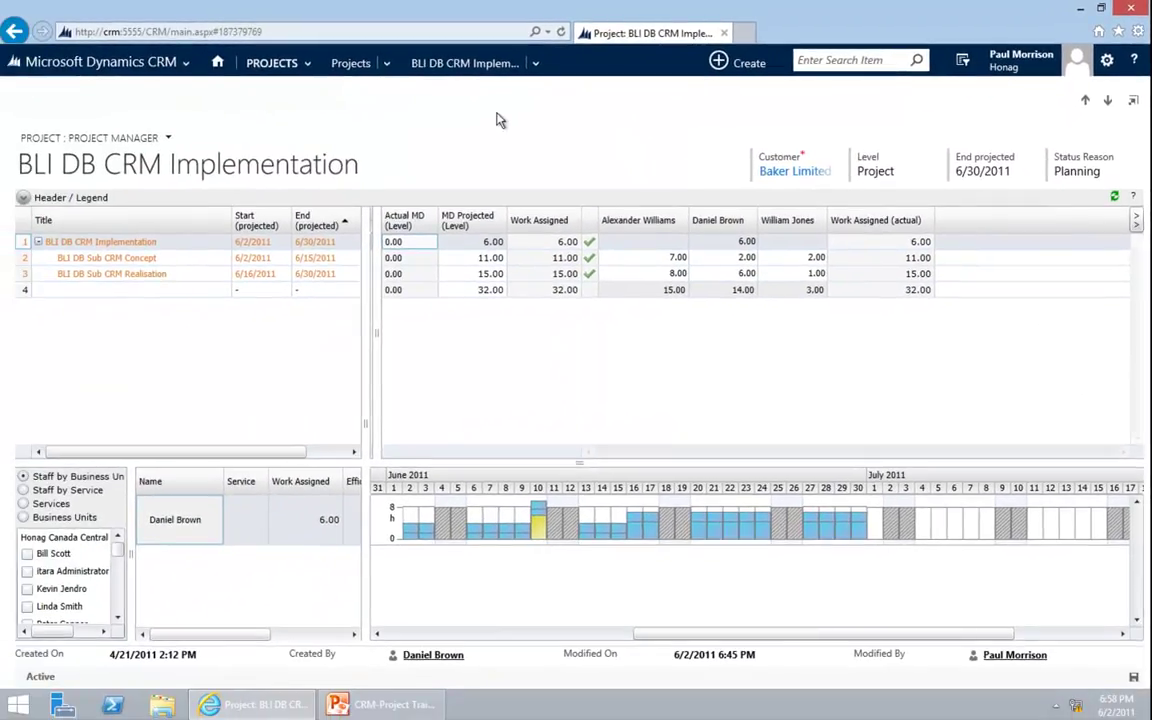
Run Calculate on the project and reload Budget and Costs to show the $15,360.00 personnel budget.
left_click(260, 82)
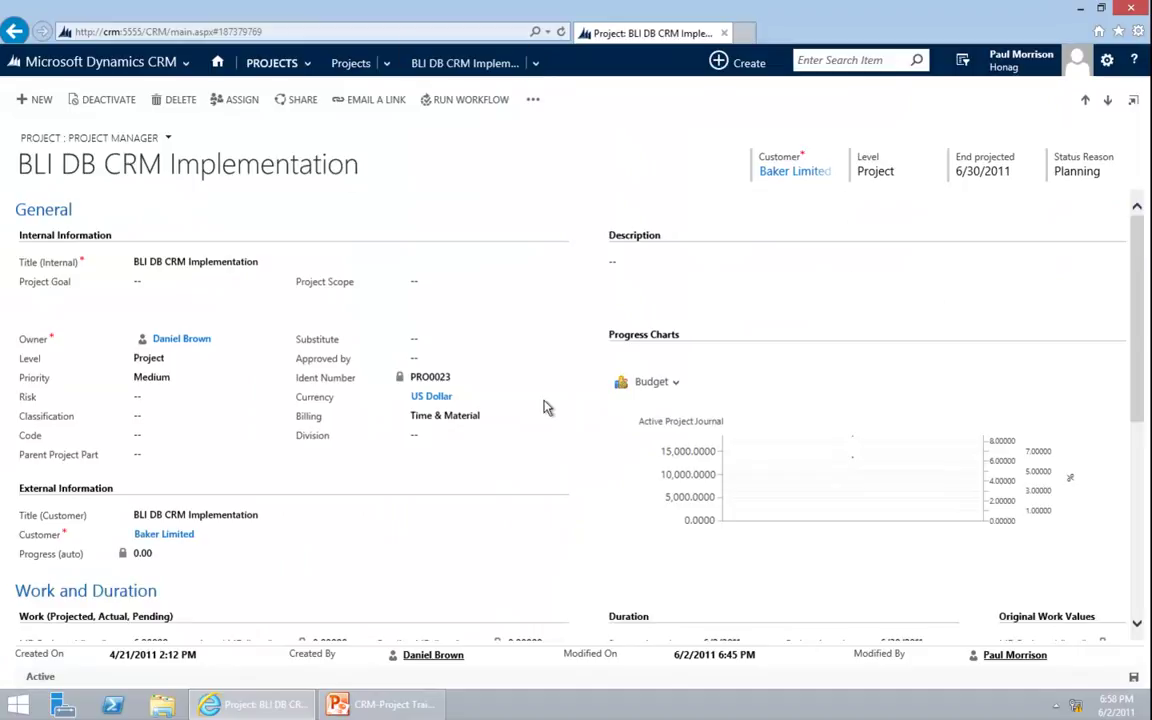
left_click(533, 100)
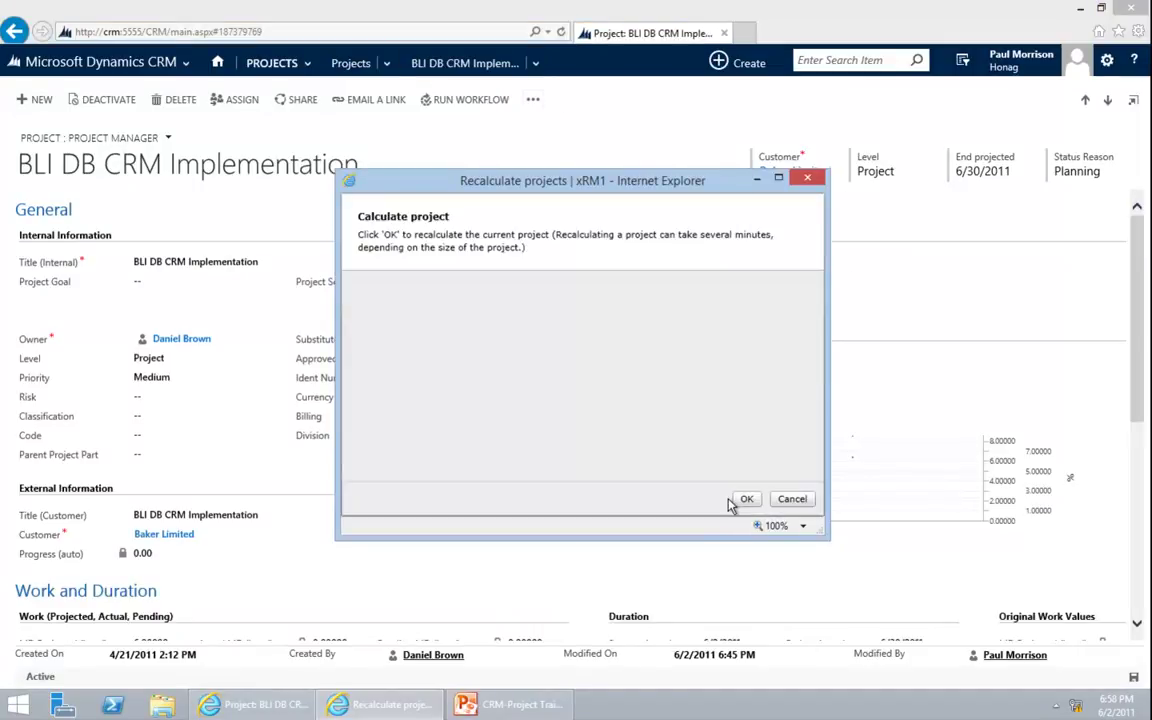
left_click(748, 500)
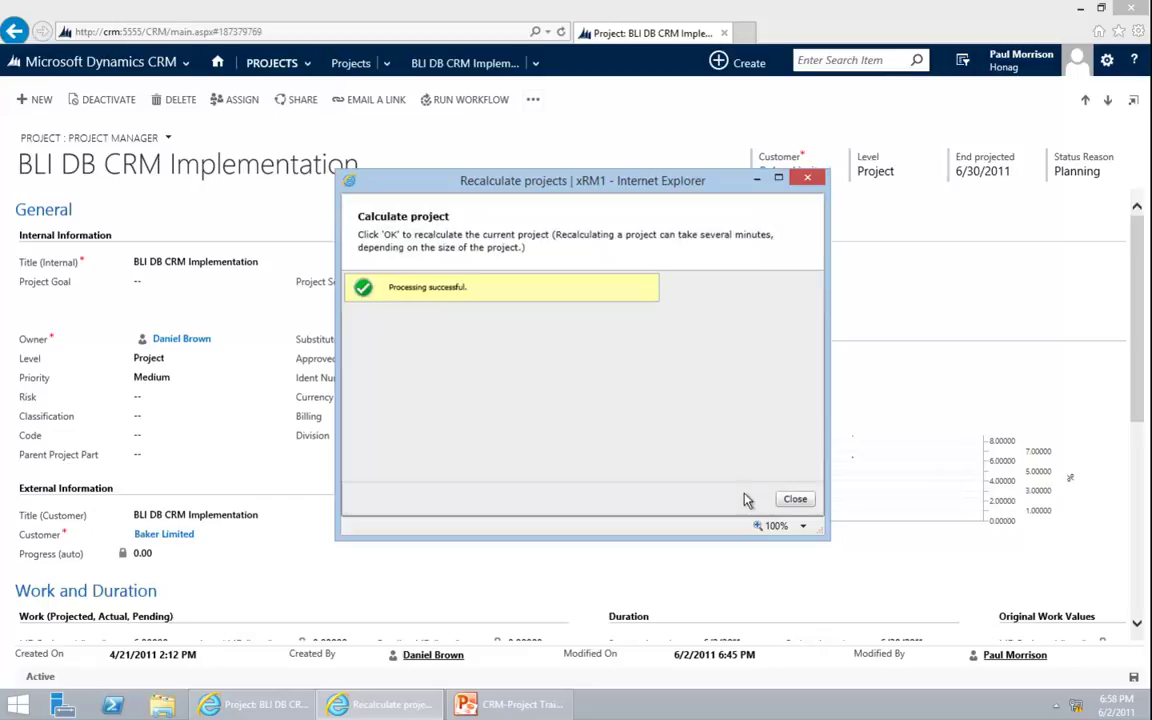
left_click(796, 499)
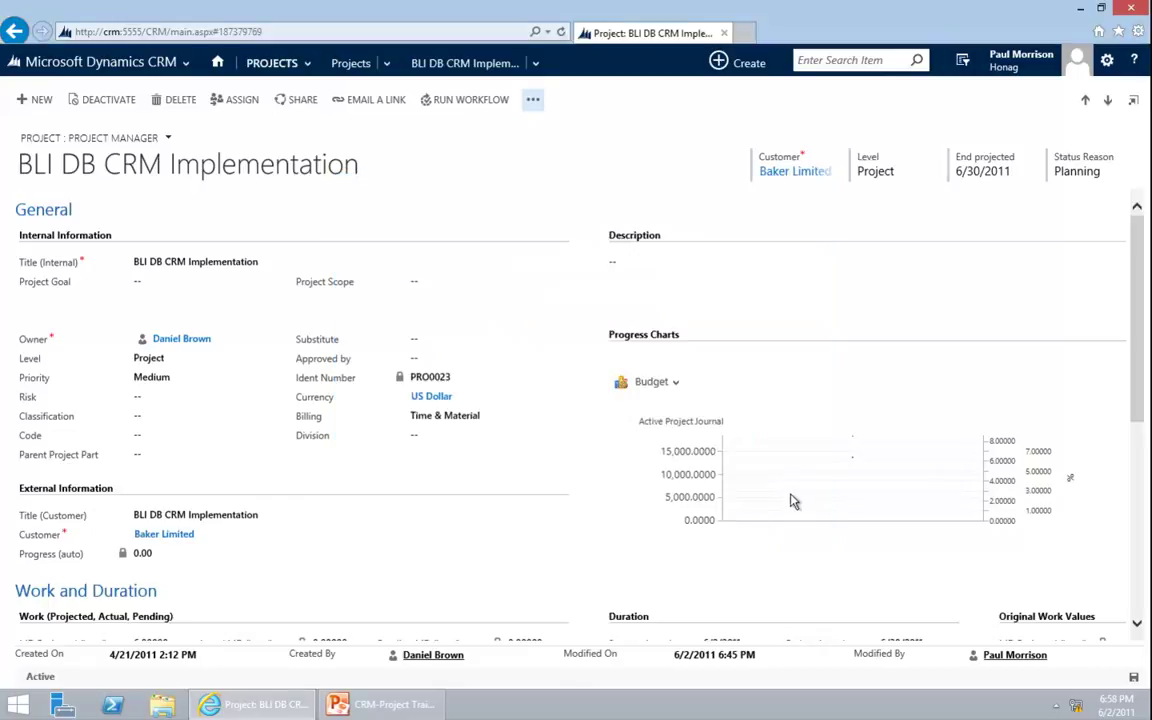
key("F5")
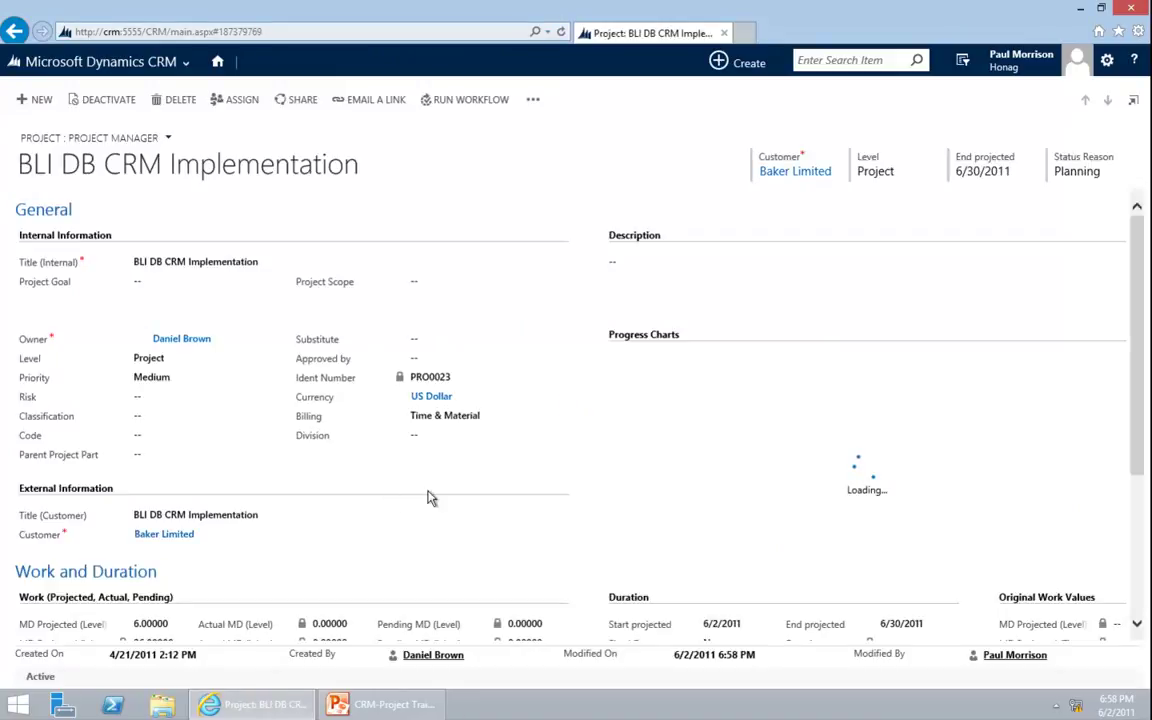
scroll(445, 493, "down", 3)
scroll(465, 490, "down", 2)
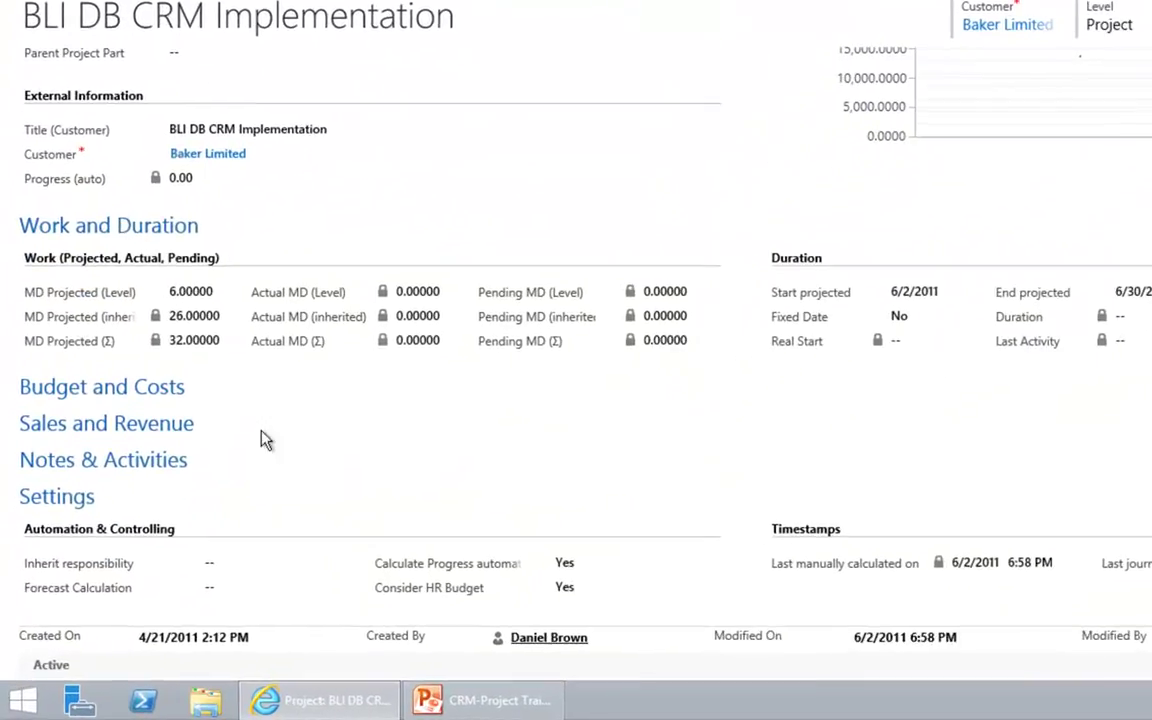
left_click(150, 392)
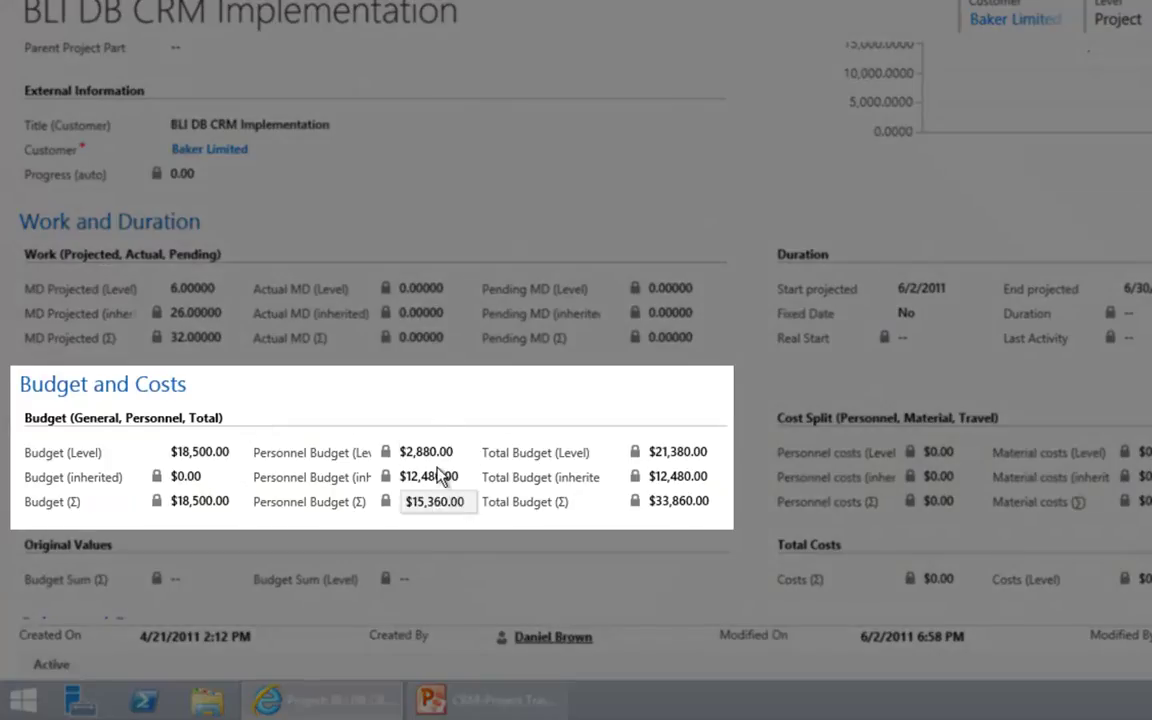
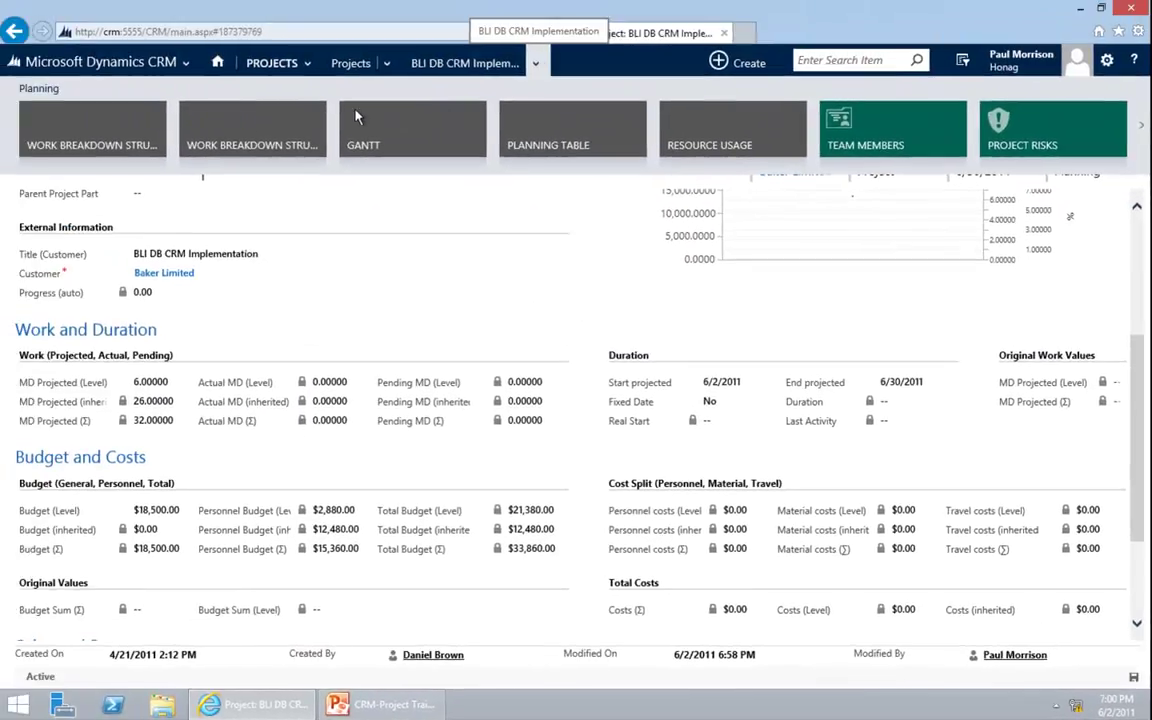
Add an appointment sub node under BLI DB CRM Implementation in the work breakdown structure.
left_click(82, 147)
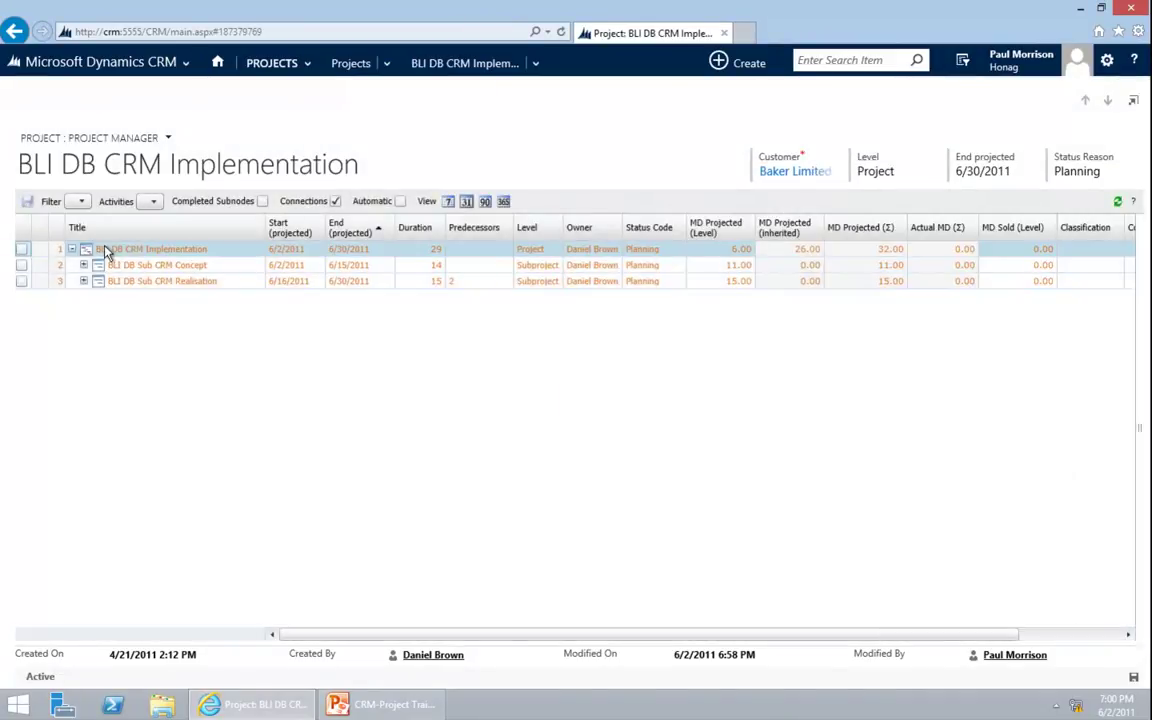
right_click(148, 258)
mouse_move(211, 292)
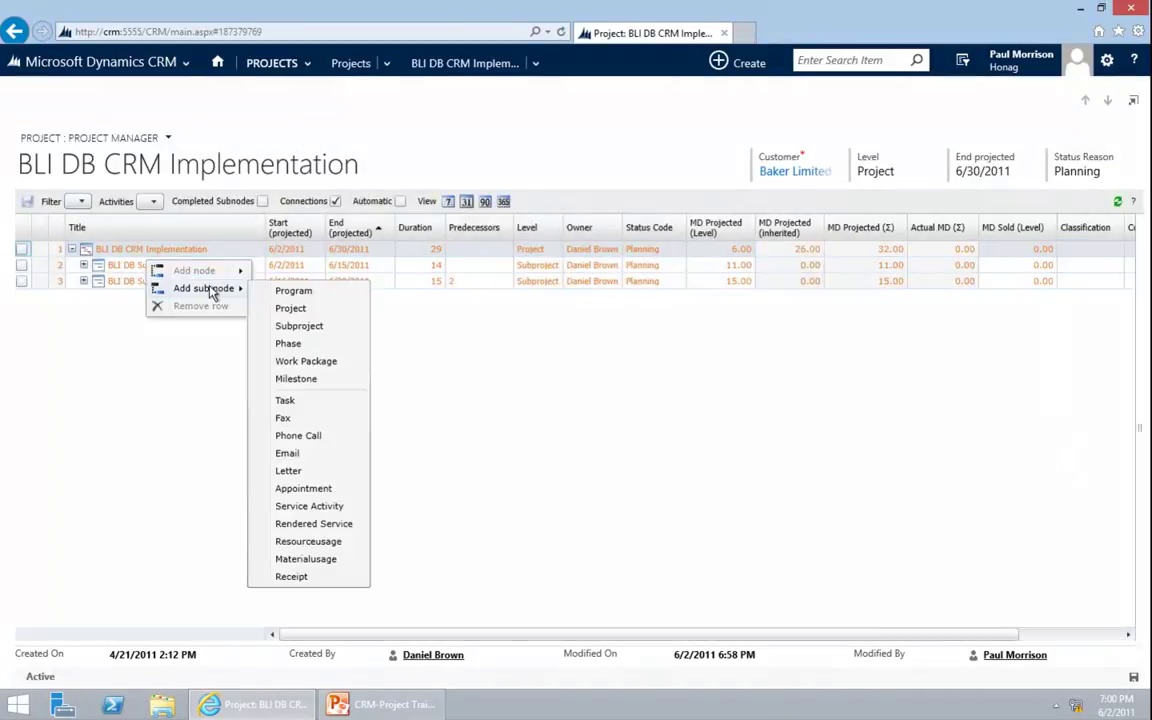
left_click(300, 489)
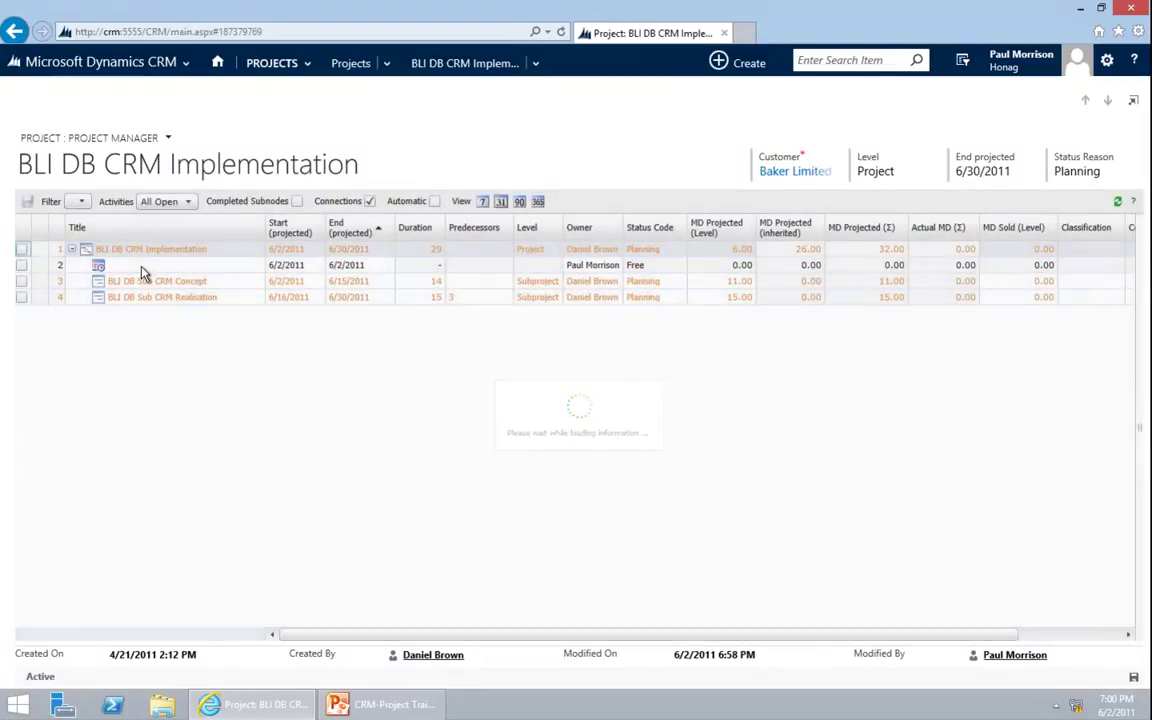
Title the new appointment row 'A' and open its full record.
left_click(141, 265)
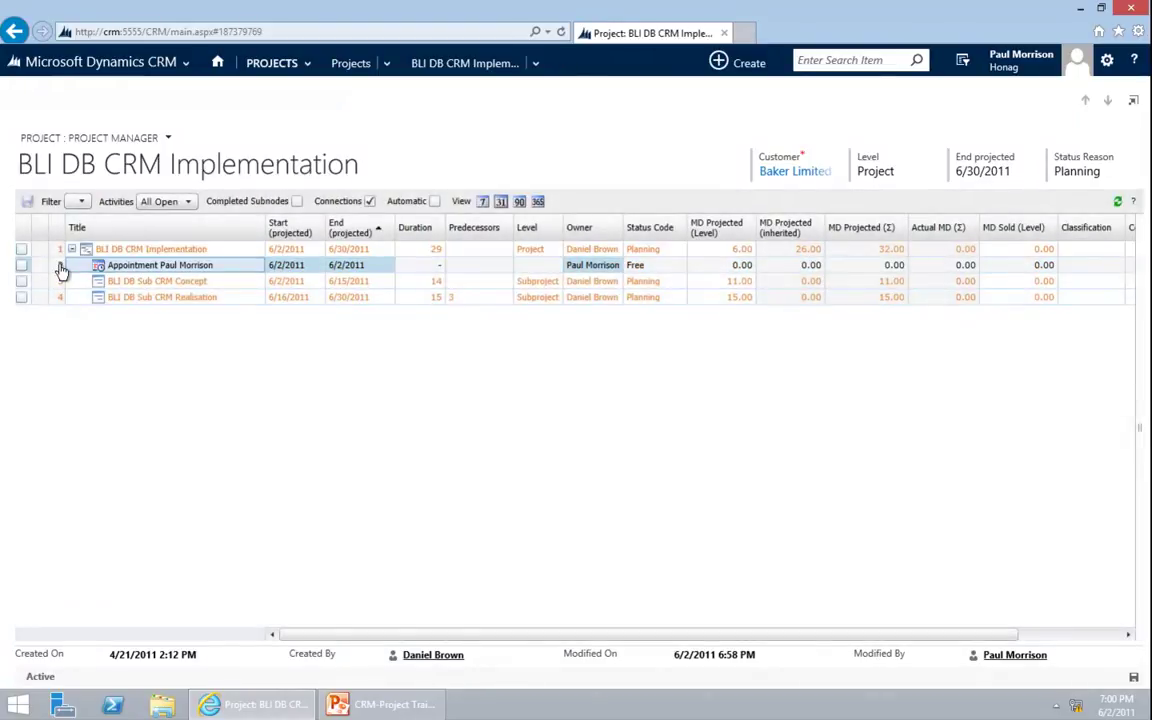
double_click(61, 265)
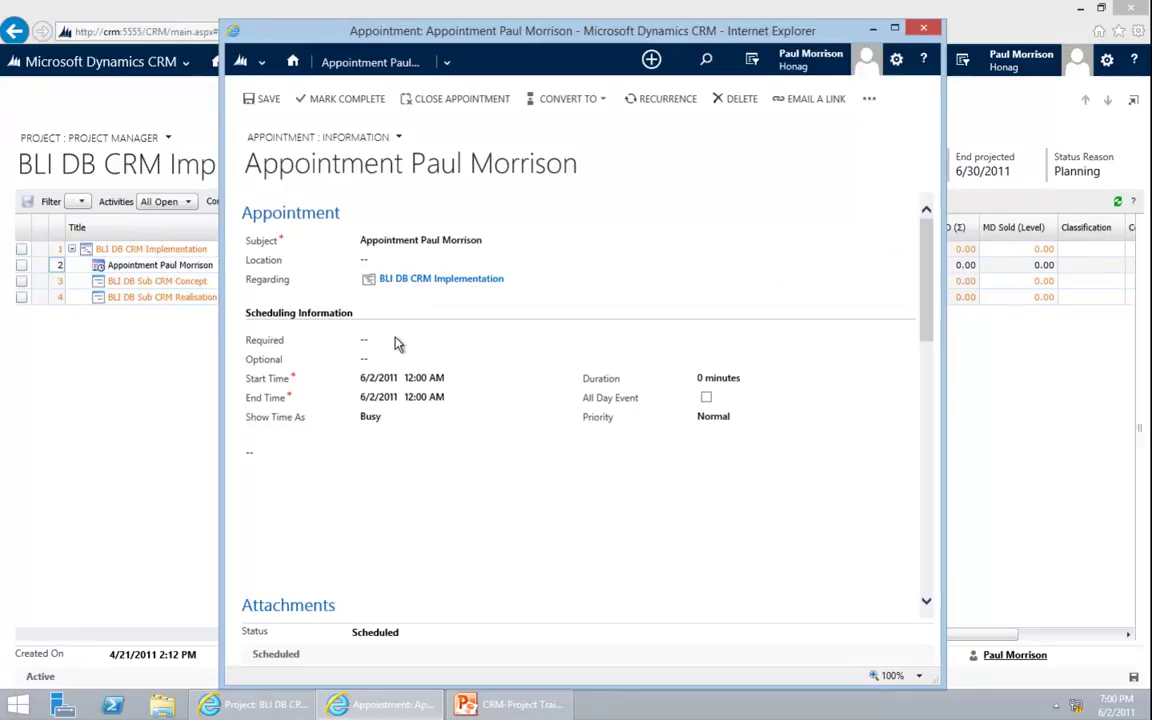
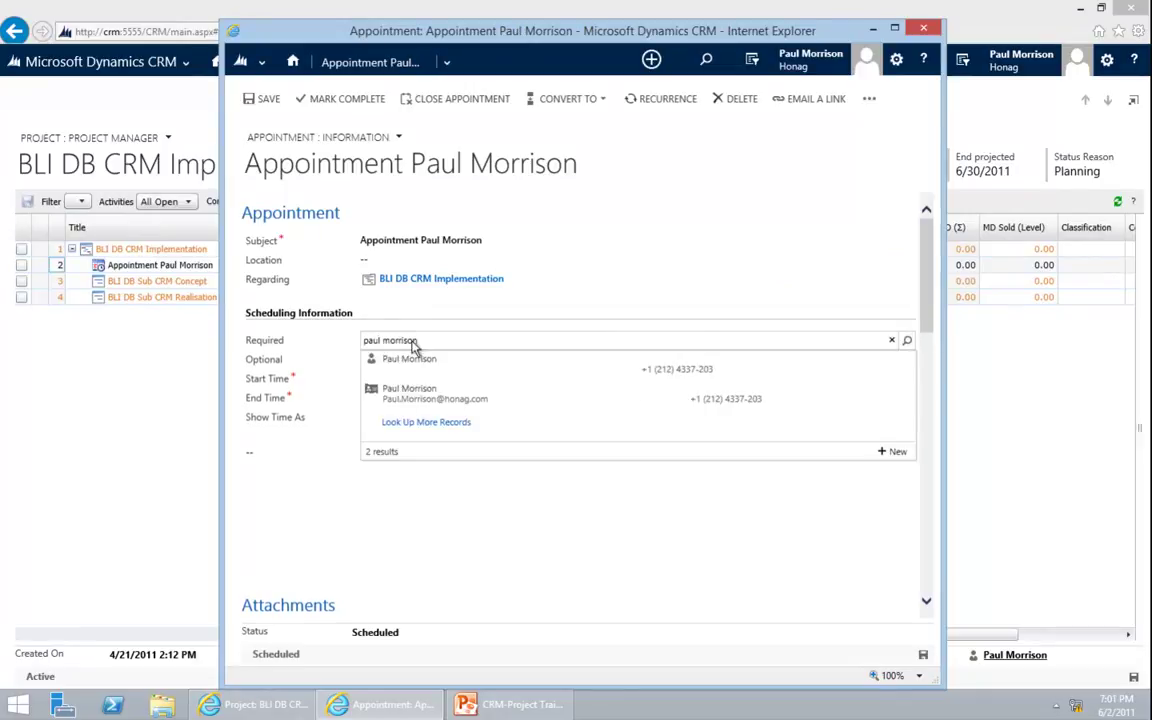
Set the matching user as required attendee and the start time to 9:00 AM.
left_click(414, 383)
left_click(473, 381)
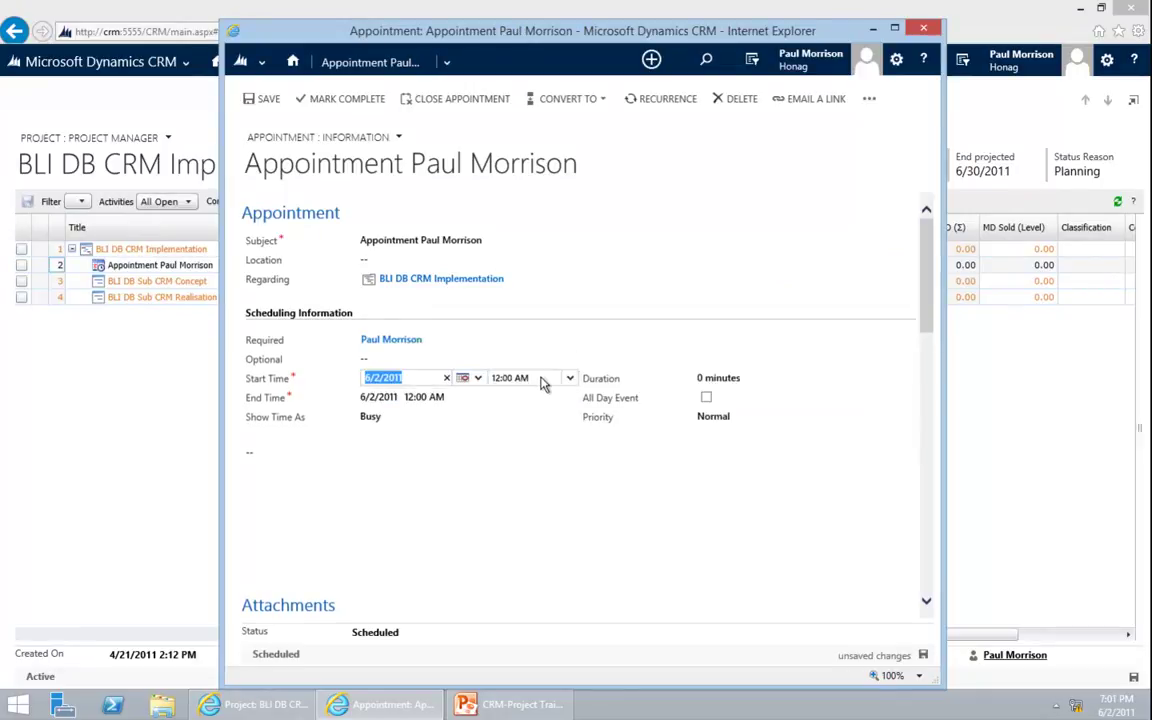
left_click(570, 378)
scroll(518, 466, "down", 1)
scroll(519, 462, "down", 5)
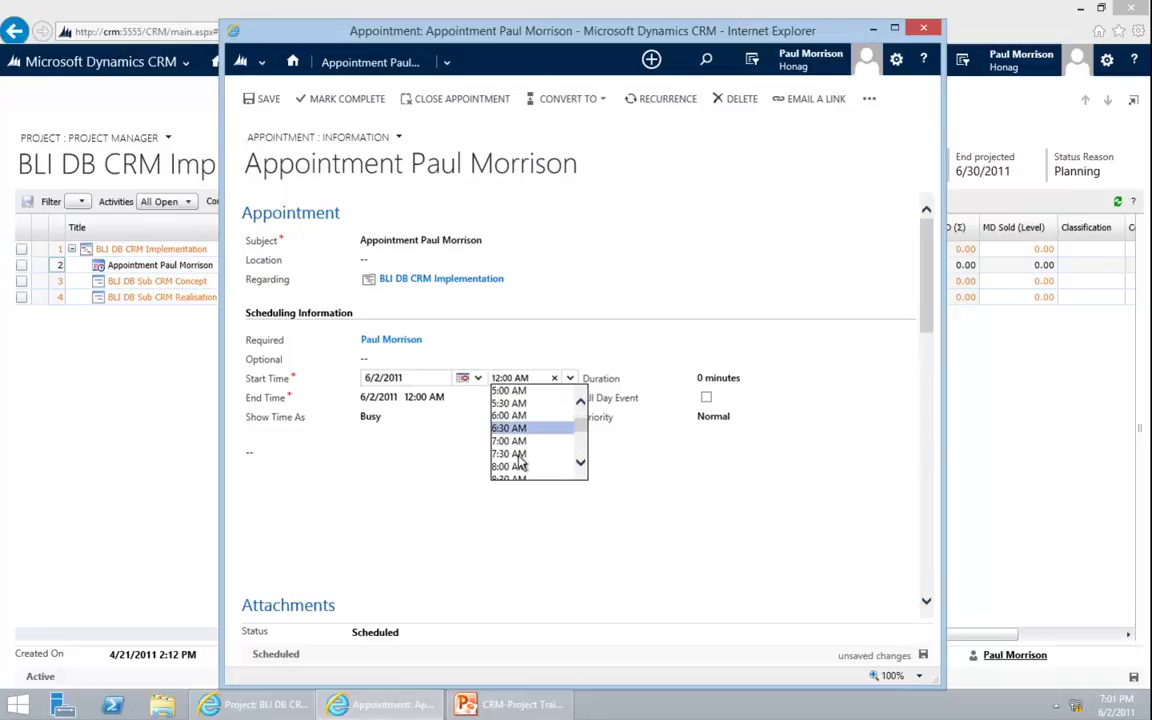
left_click(509, 435)
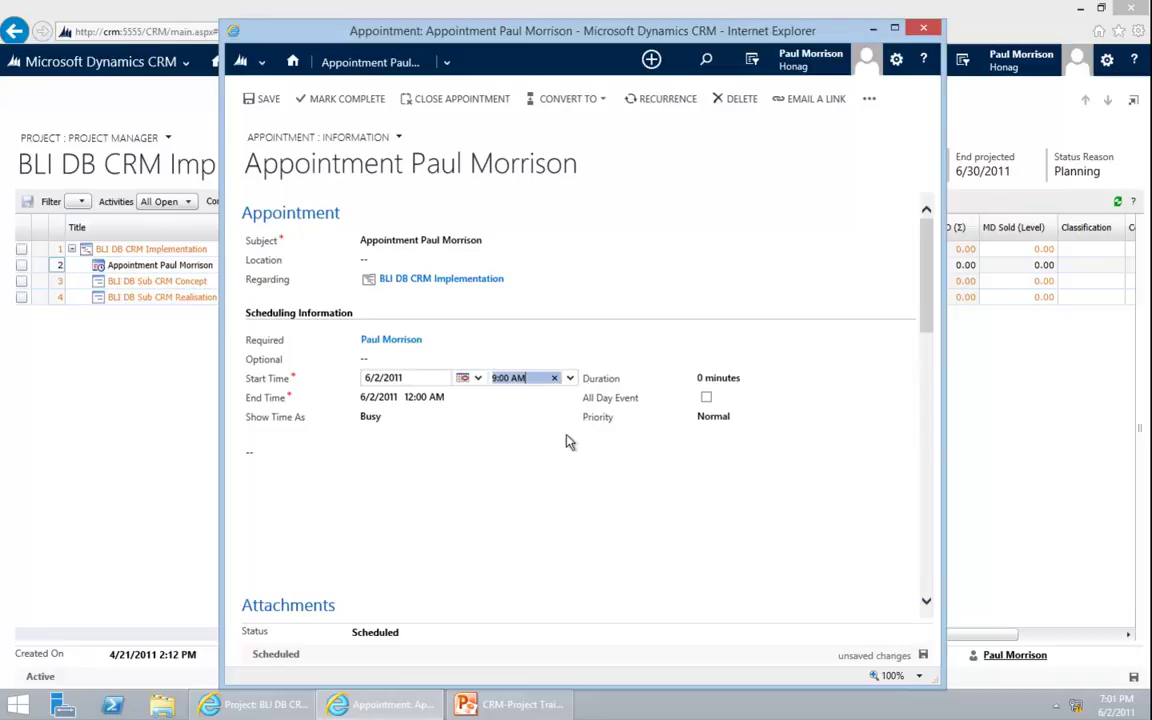
Set an 8-hour duration and save the appointment despite the work-hours warning.
left_click(843, 383)
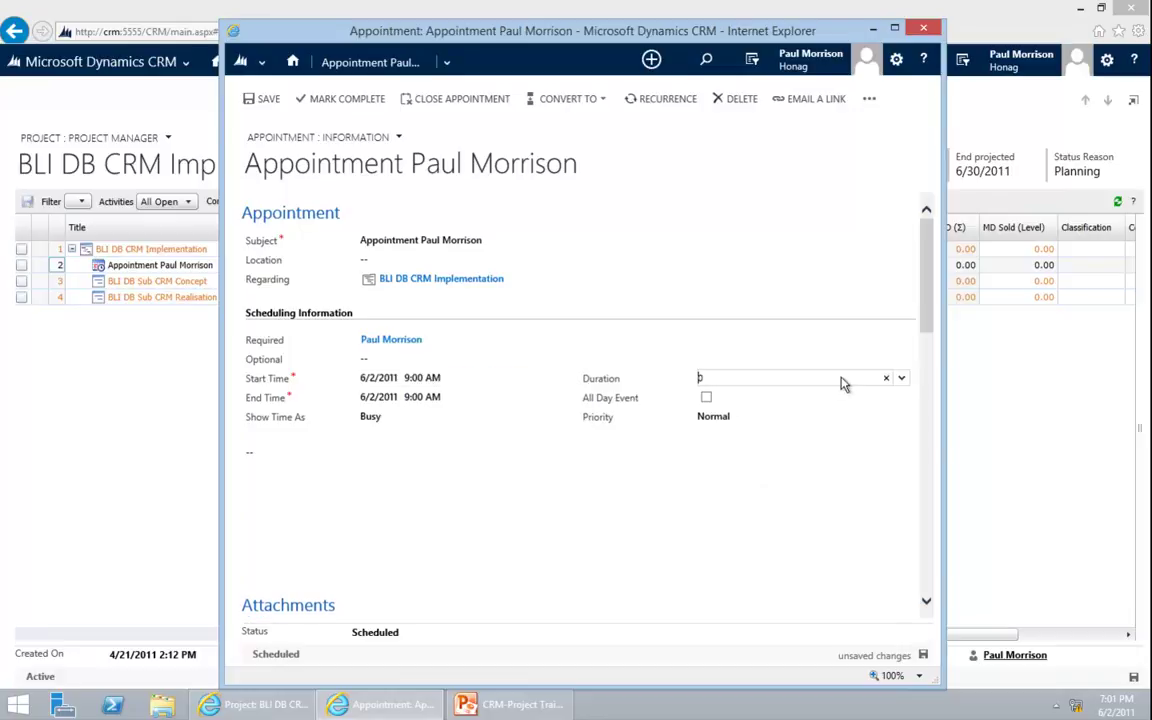
left_click(908, 379)
scroll(771, 455, "down", 5)
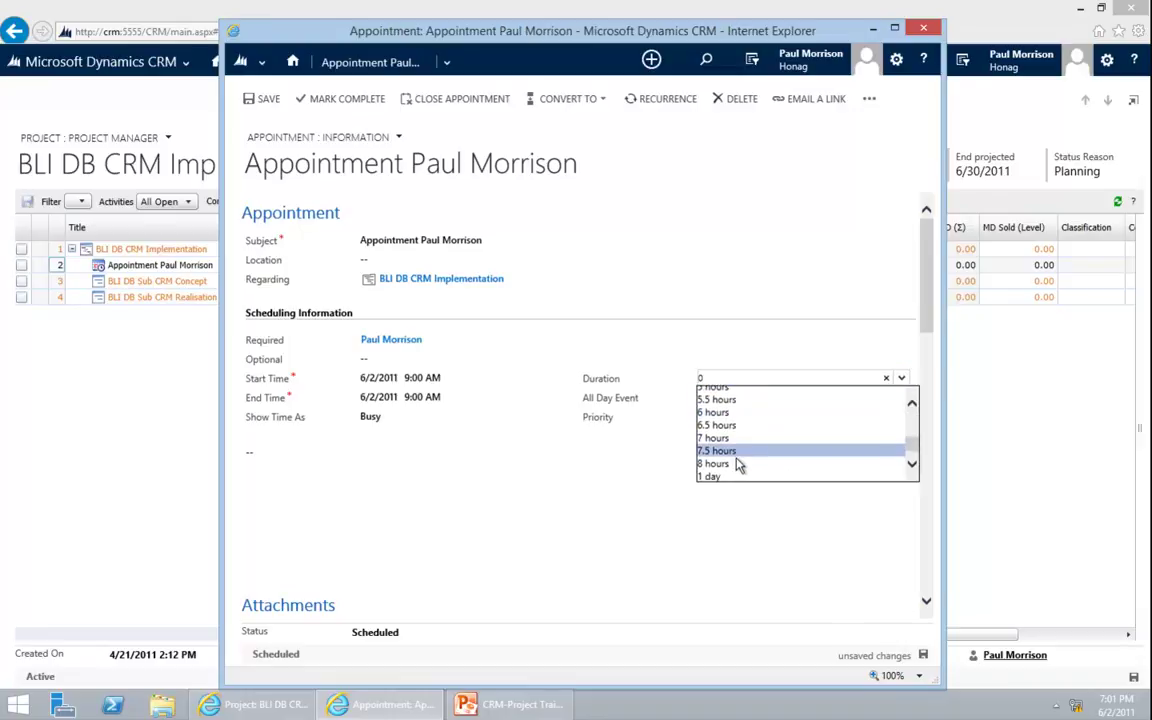
left_click(740, 464)
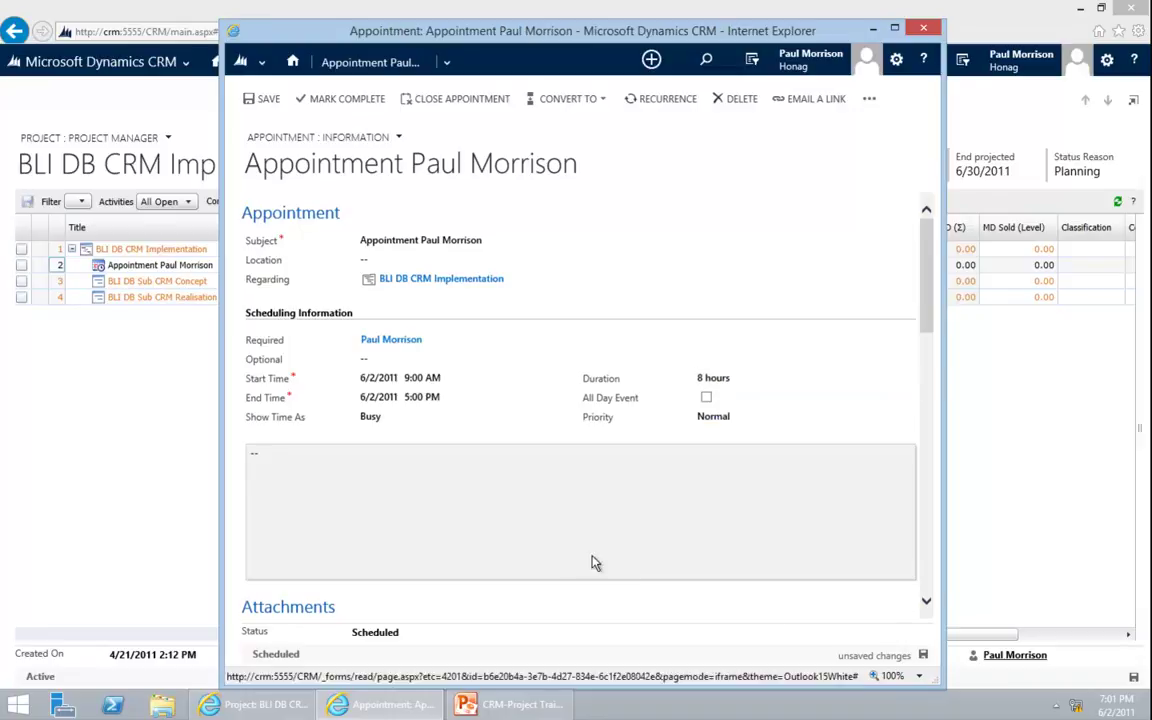
key("ctrl+s")
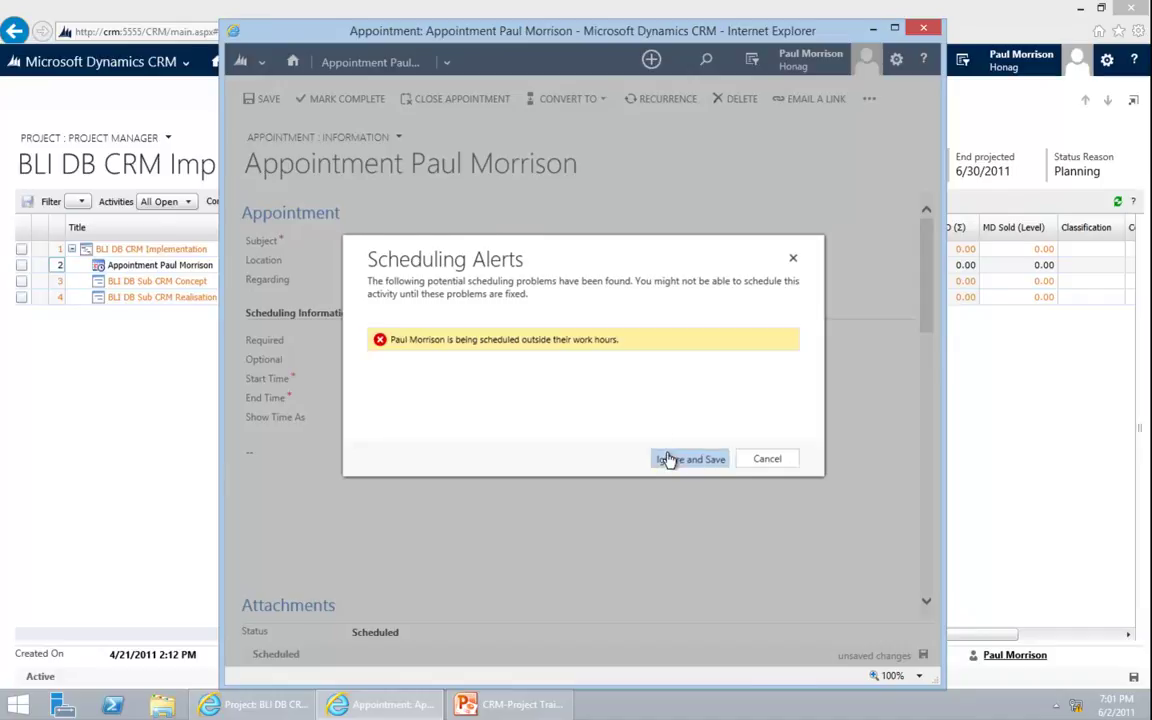
left_click(669, 459)
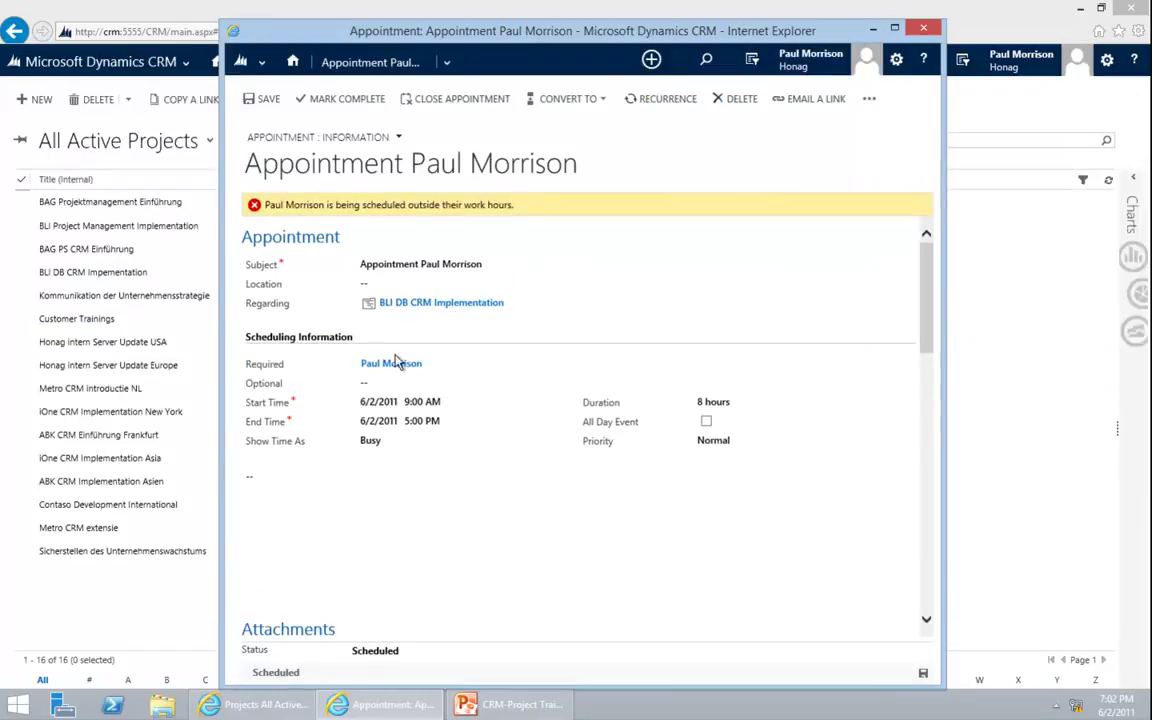
left_click(404, 383)
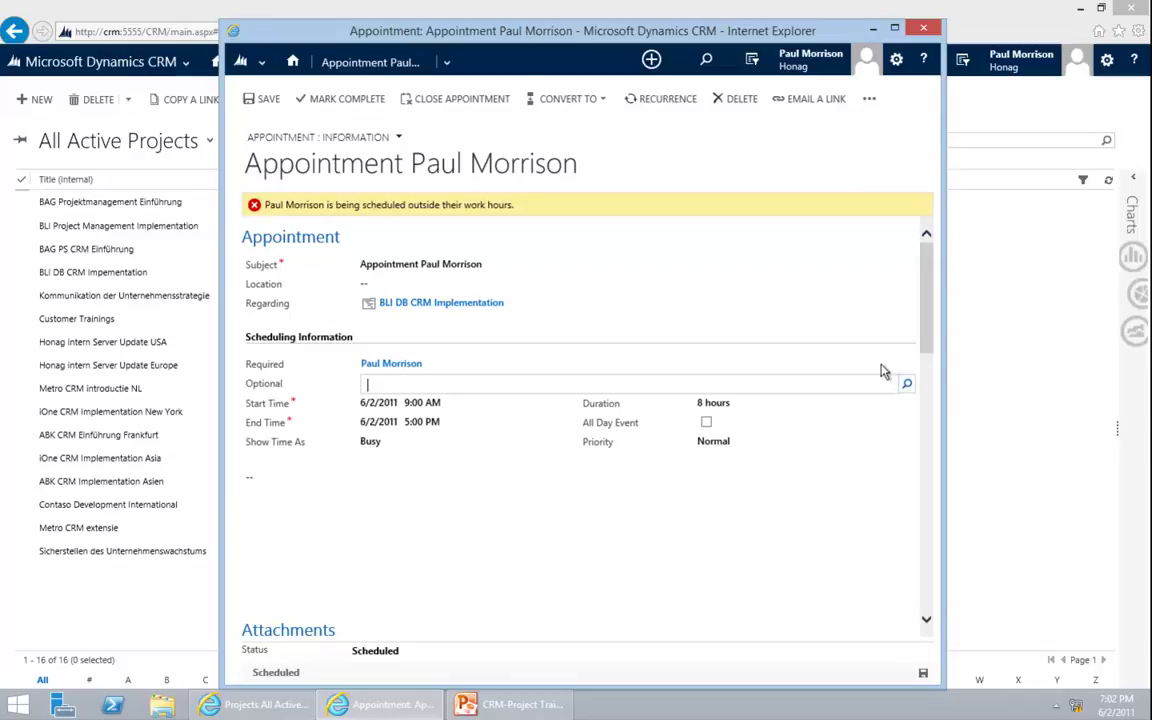
left_click(415, 365)
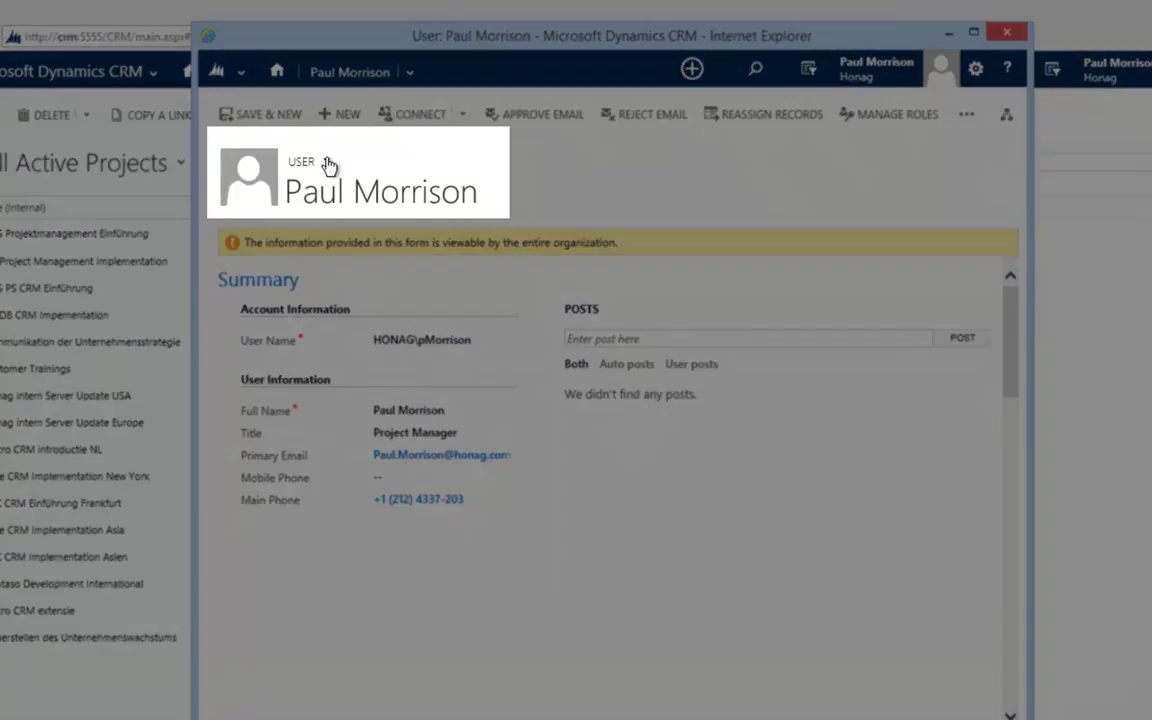
left_click(323, 164)
left_click(329, 180)
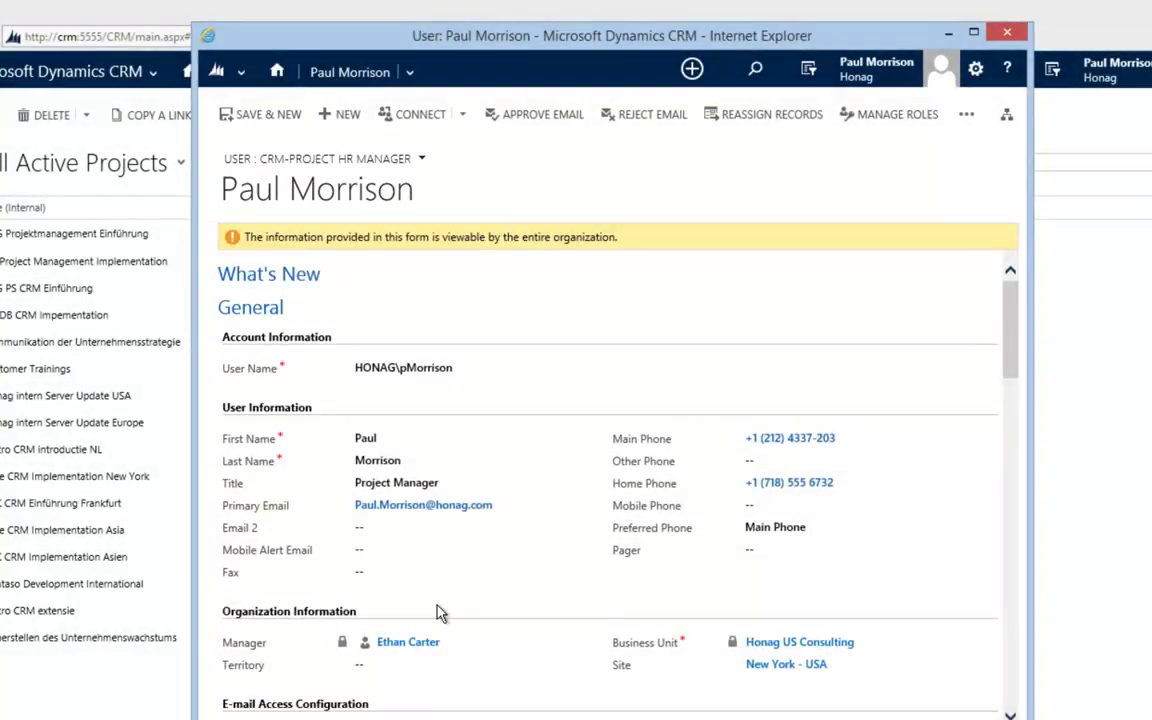
scroll(449, 636, "down", 10)
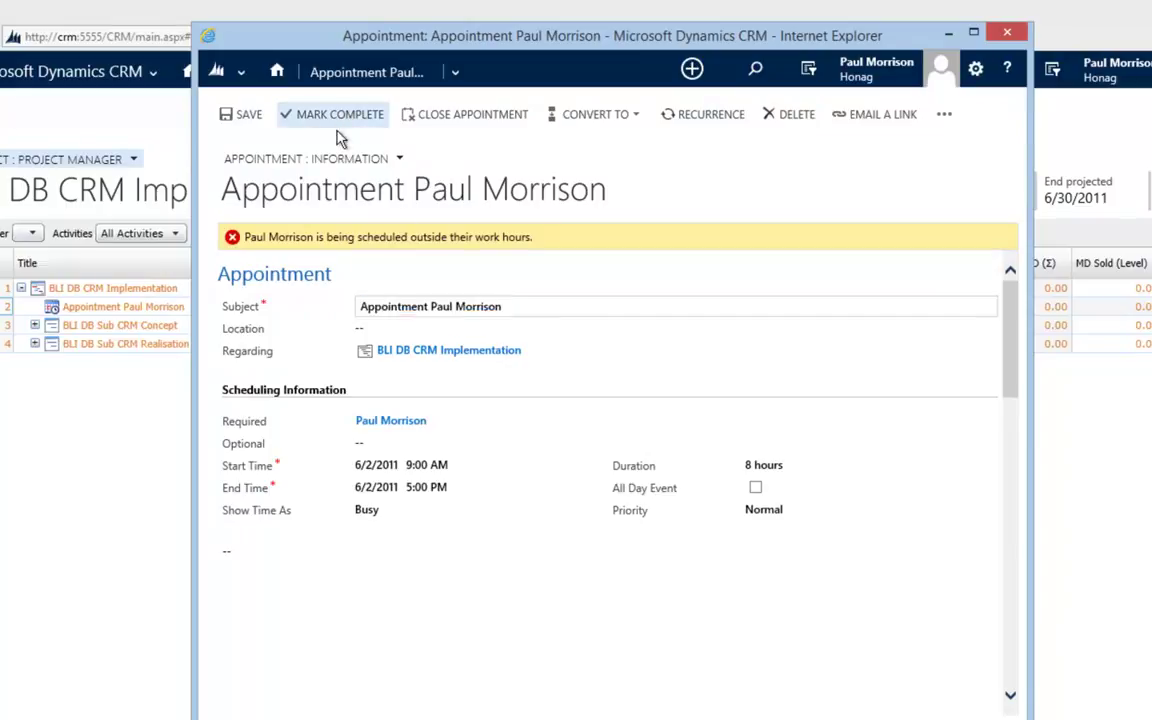
Mark the appointment complete, check its $720.00 activity costs, close it and reload the project page.
left_click(617, 270)
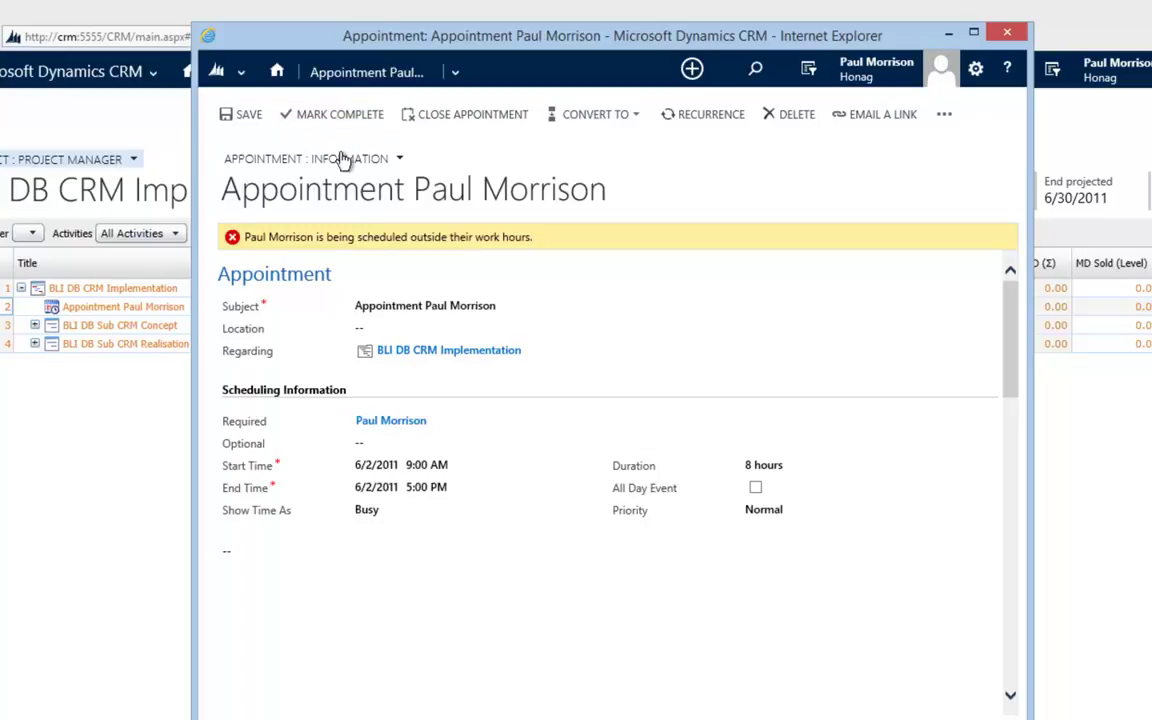
left_click(306, 114)
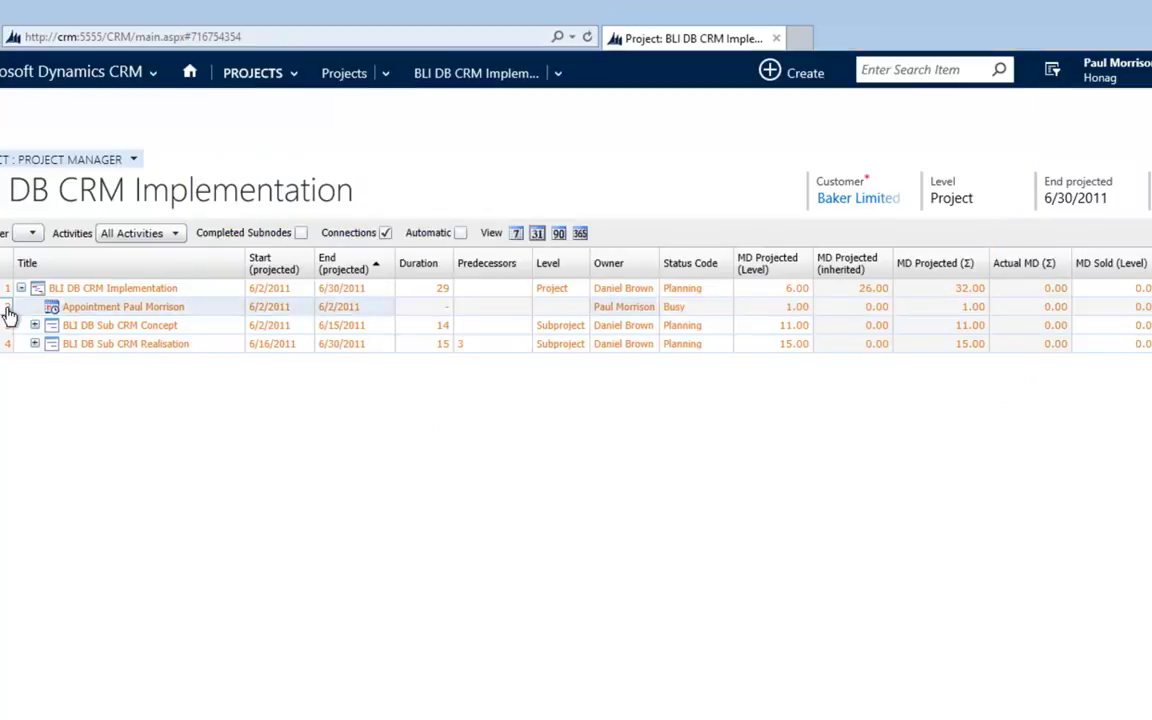
double_click(445, 307)
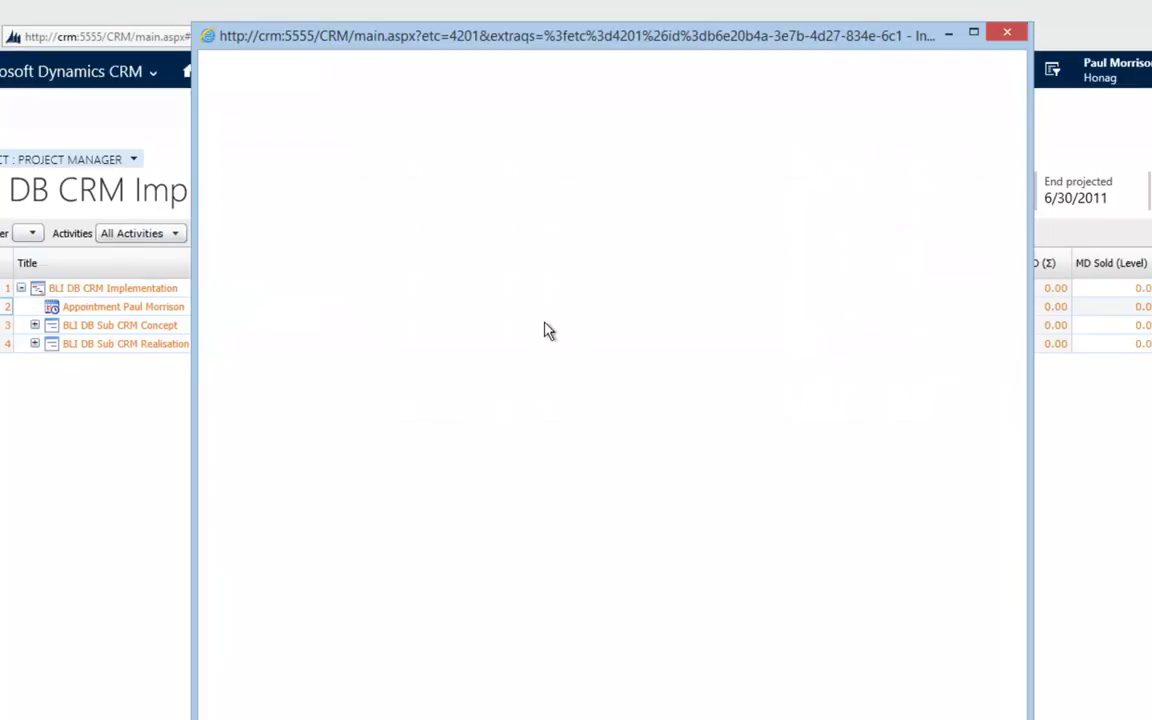
scroll(548, 330, "down", 10)
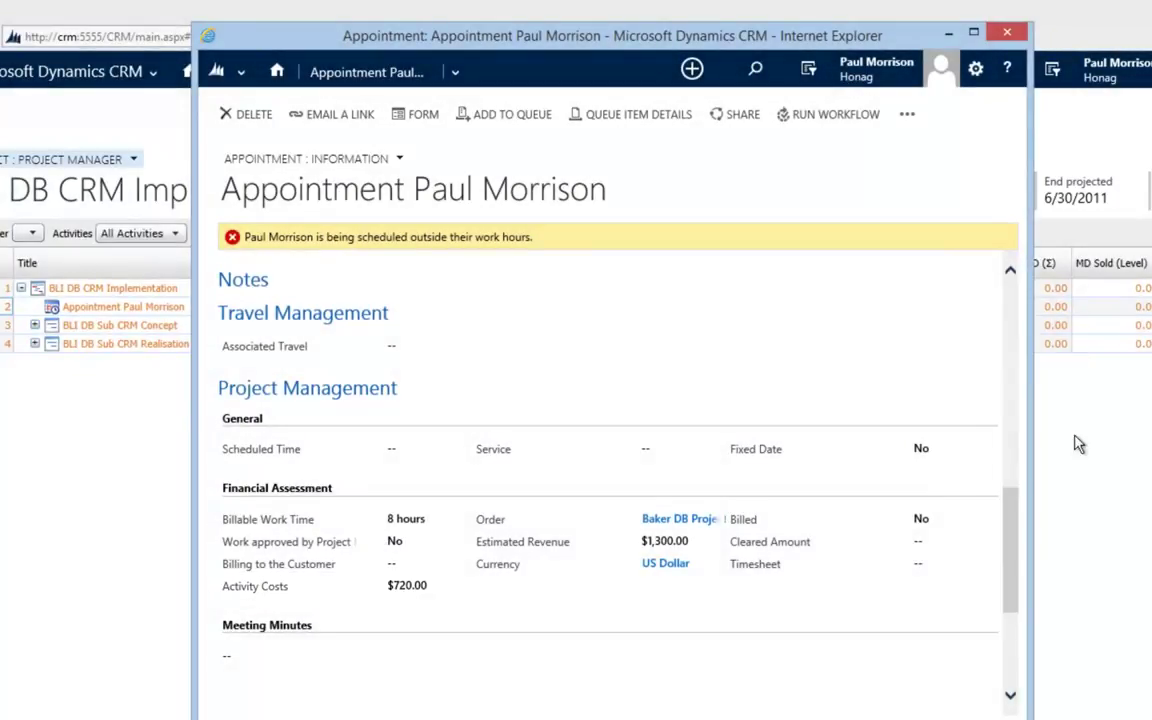
left_click(1006, 33)
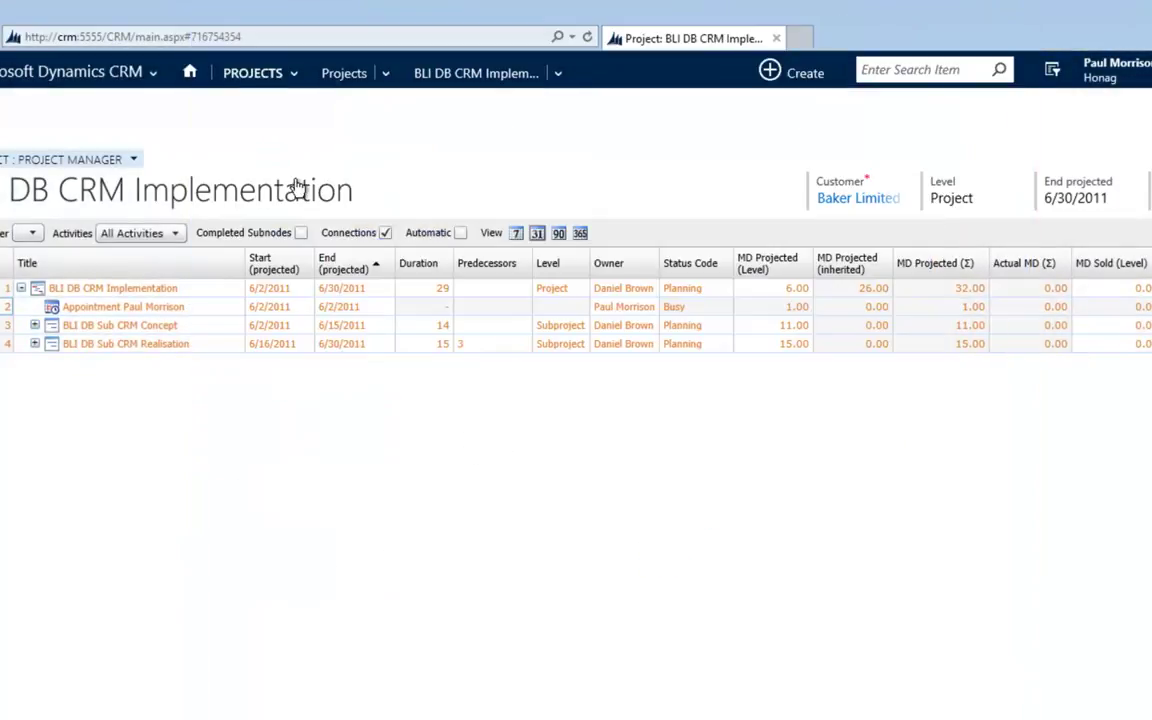
left_click(589, 38)
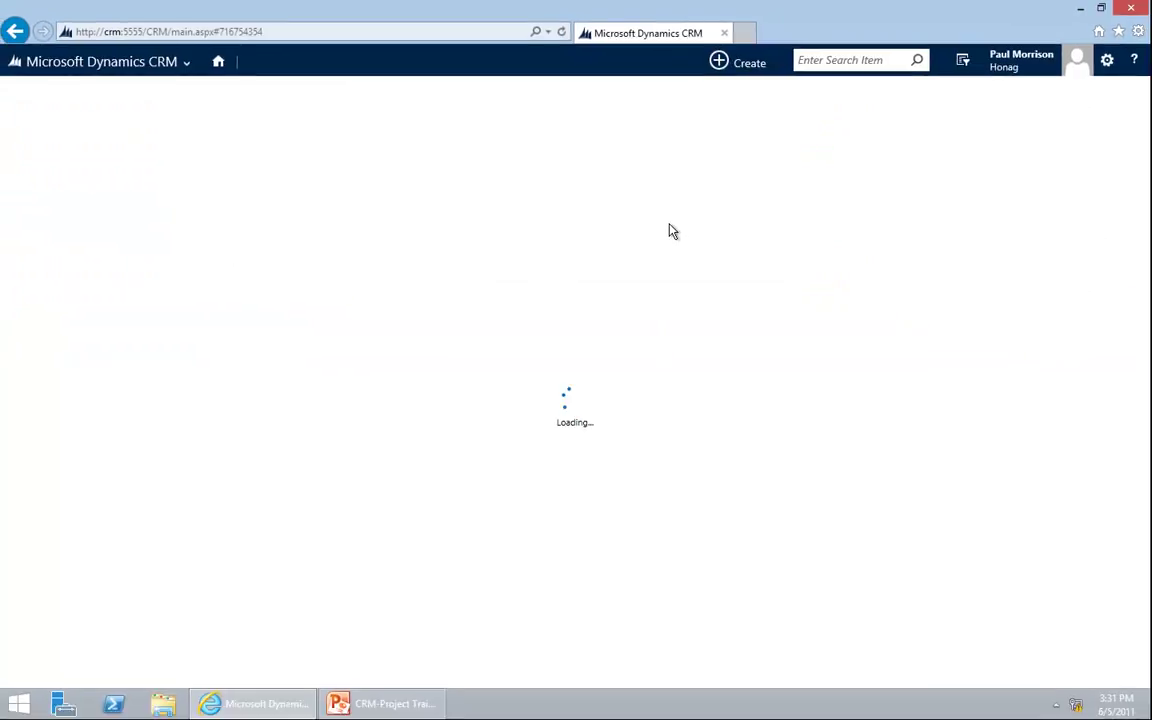
Expand the reloaded project's Budget and Costs section, then end the overview slide show.
scroll(158, 519, "down", 2)
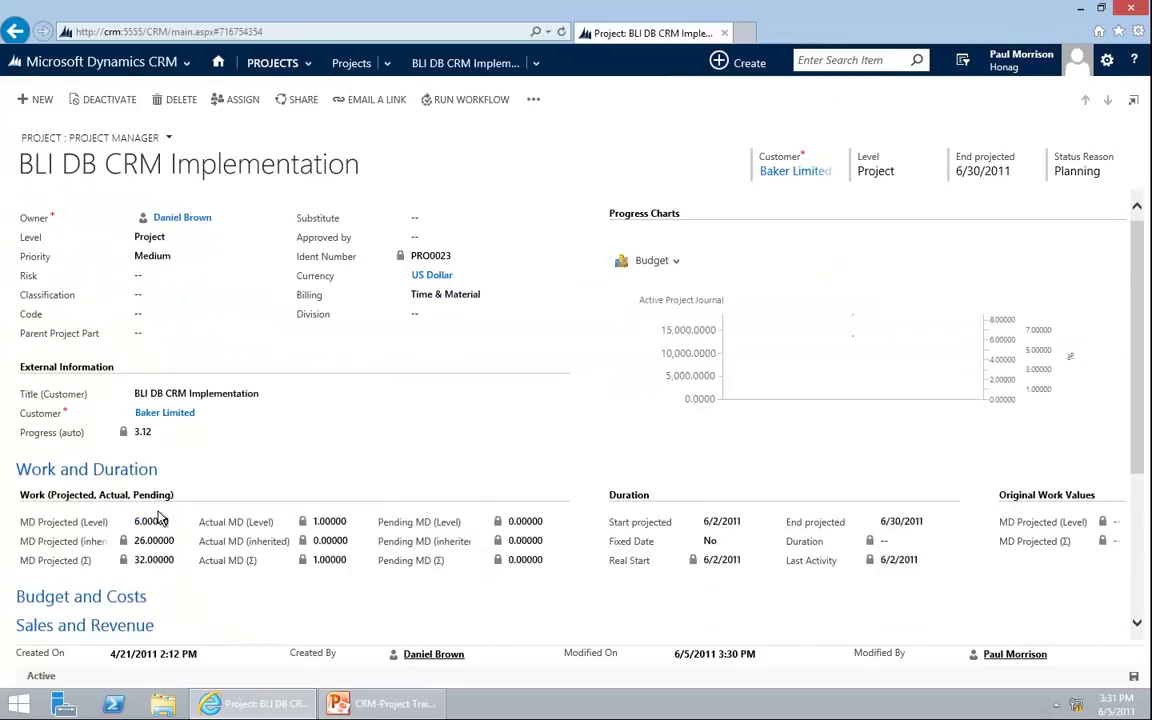
scroll(158, 519, "down", 2)
left_click(135, 457)
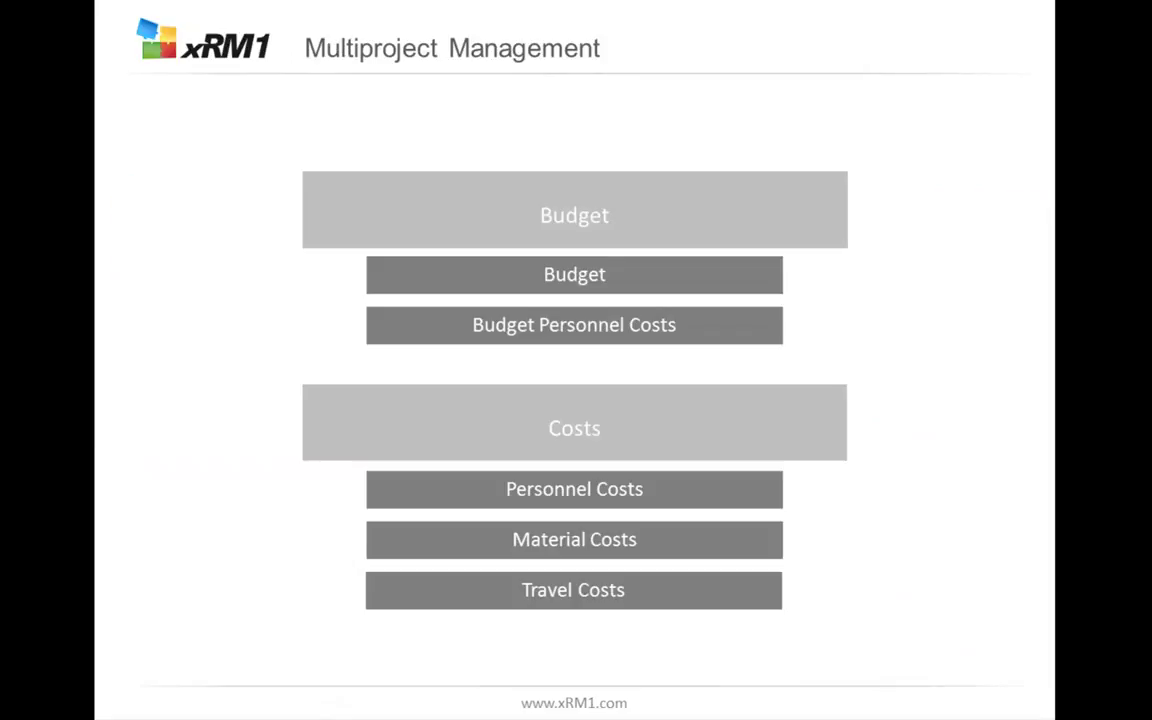
key("Escape")
Review the project's $720.00 personnel and total costs in CRM, then return to PowerPoint.
left_click(258, 704)
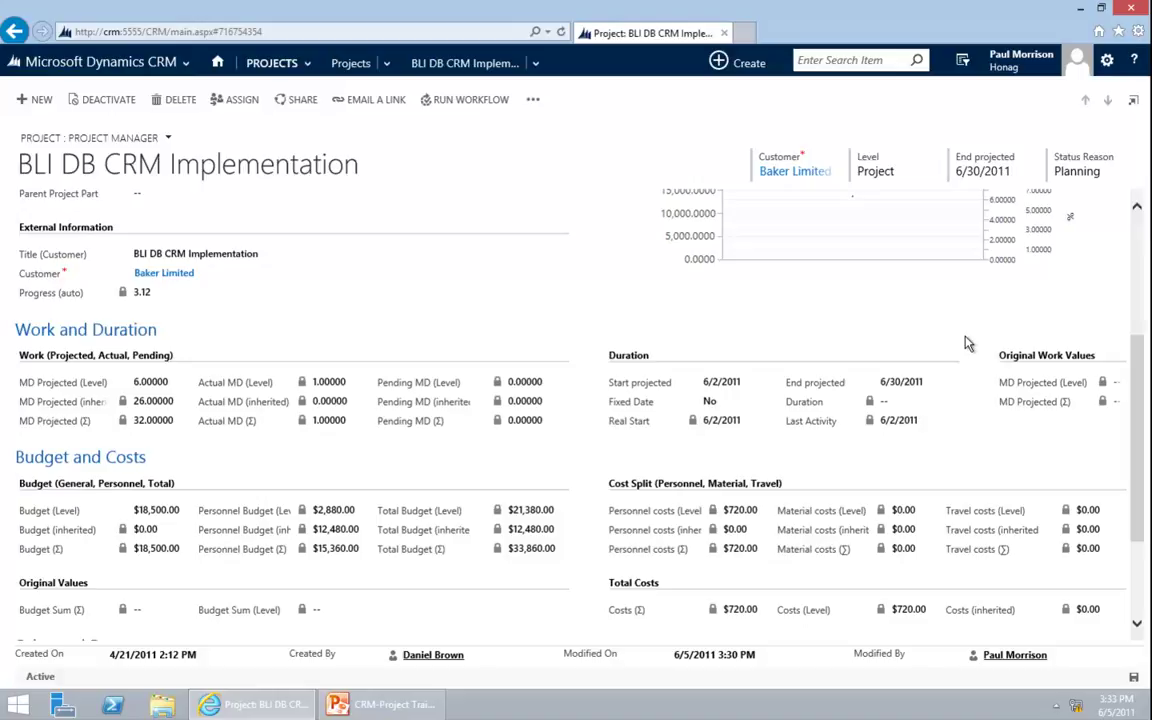
left_click(378, 704)
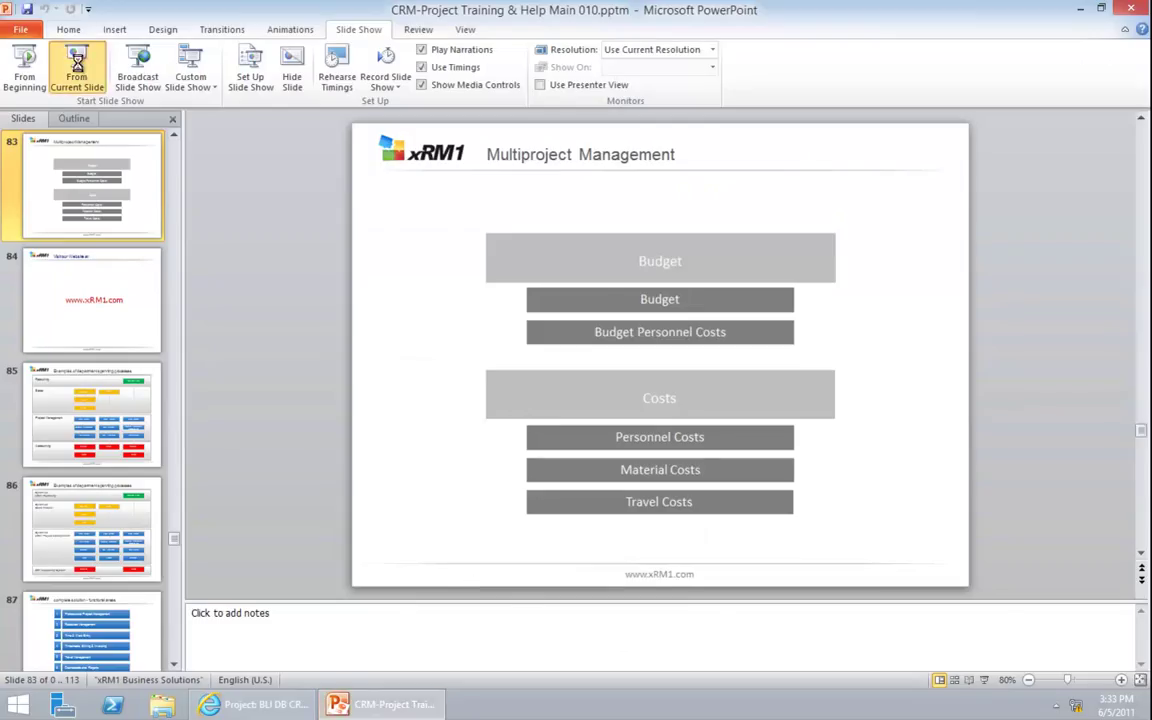